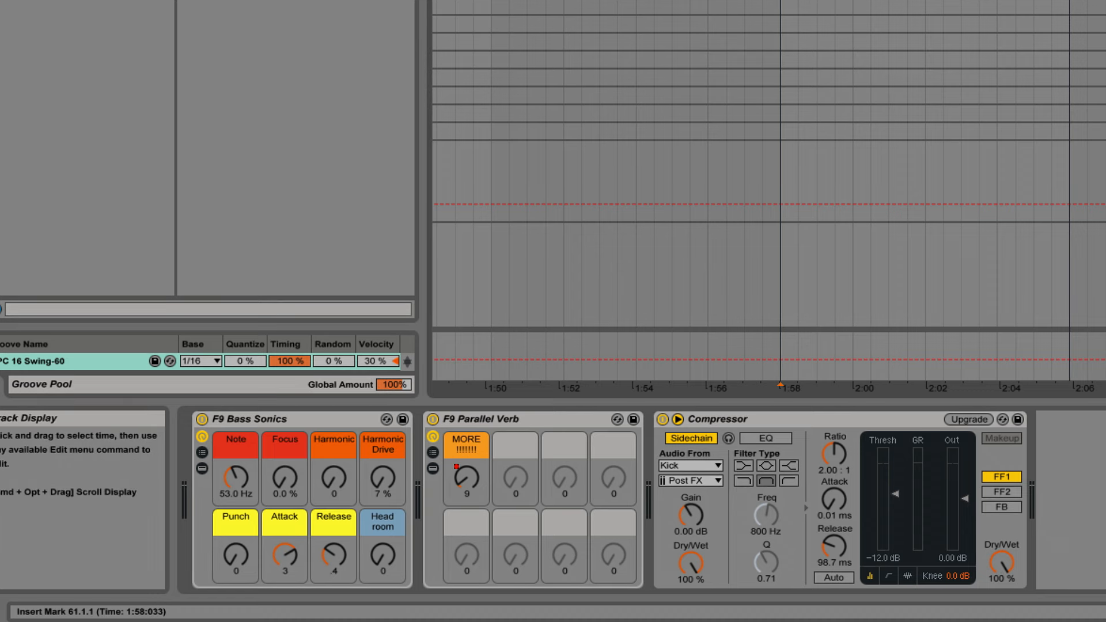
Play the bass and set F9 Bass Sonics to Note 58.3 Hz, Focus 42 %, Harmonic 72 and Harmonic Drive 40 %.
key("space")
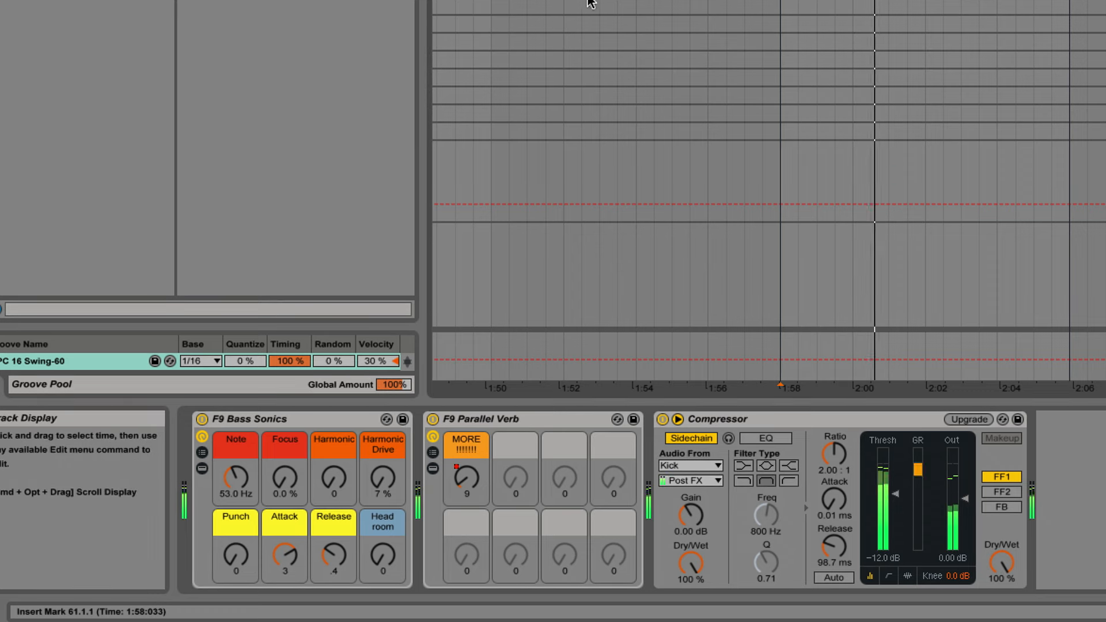
key("space")
left_click(286, 419)
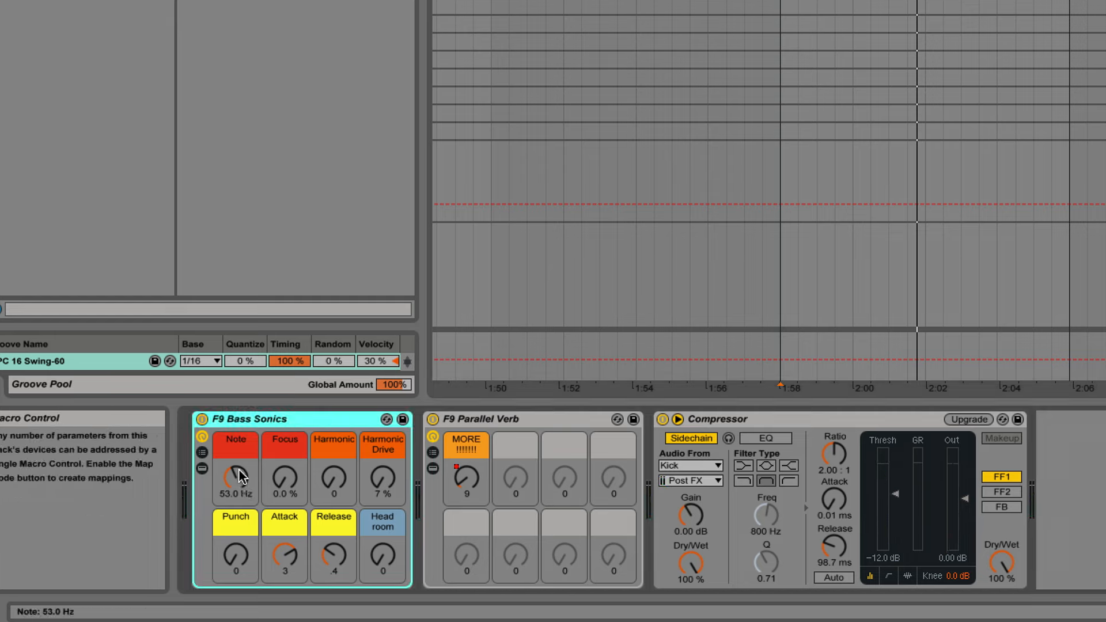
left_click_drag(238, 482, 238, 481)
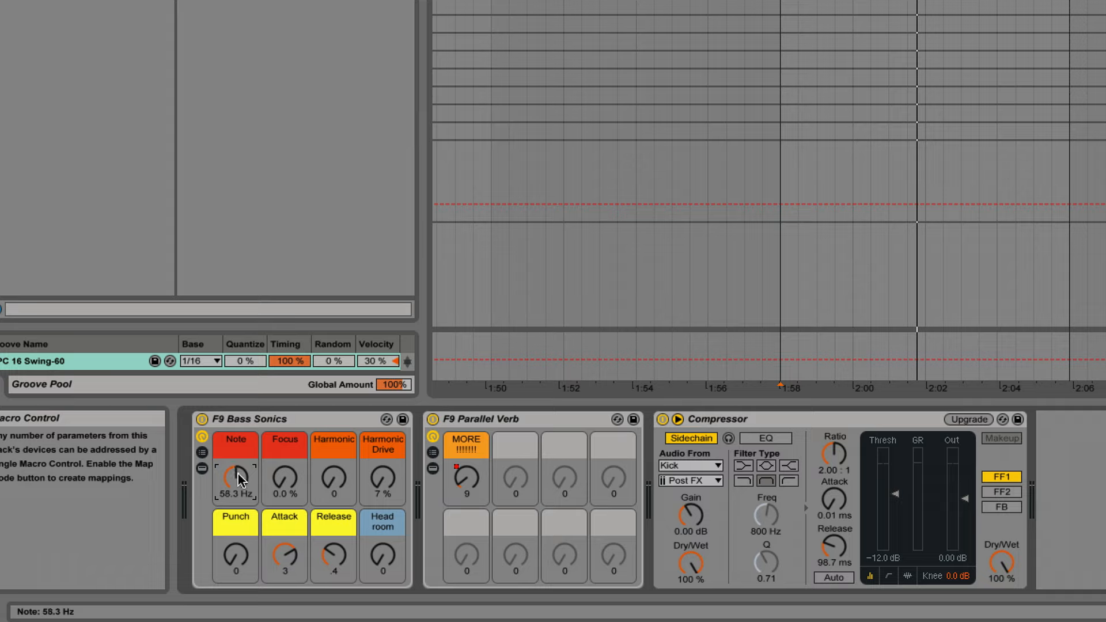
mouse_move(282, 478)
left_mouse_down()
mouse_move(282, 467)
mouse_move(286, 482)
left_mouse_up()
key("space")
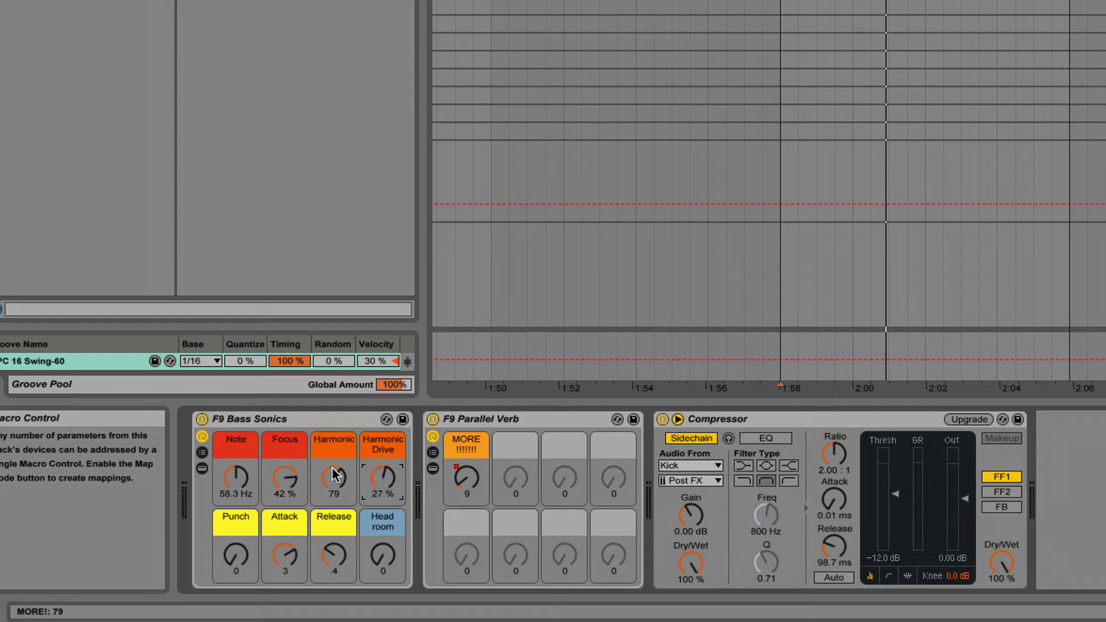
mouse_move(334, 476)
left_mouse_down()
mouse_move(334, 461)
mouse_move(334, 479)
left_mouse_up()
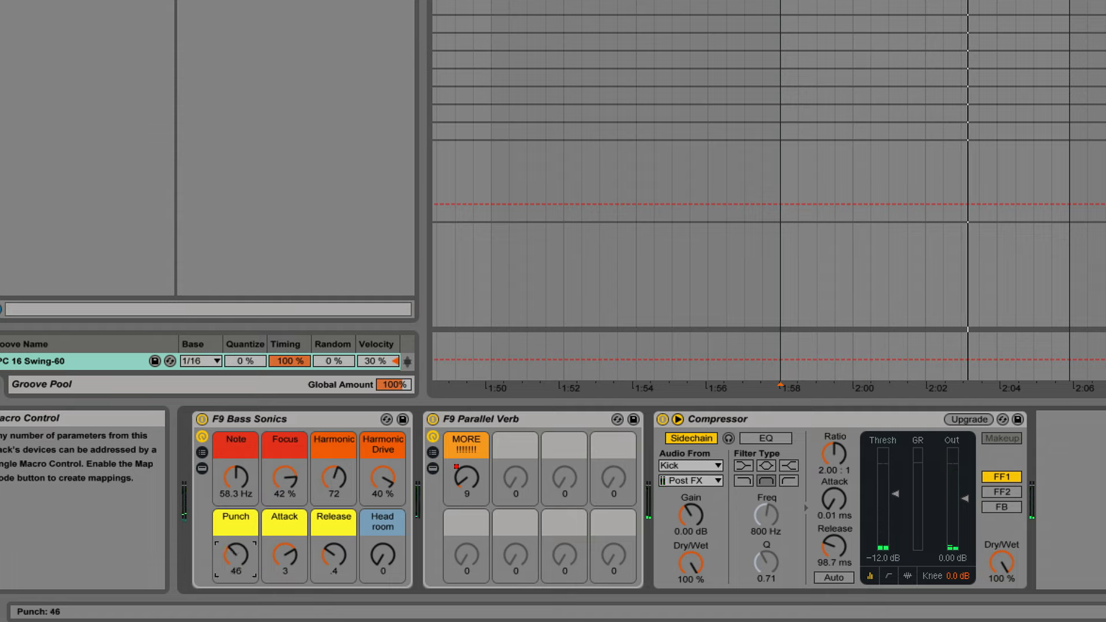
Set Punch to 90, Head room to 26 and Focus to 47 % in the F9 Bass Sonics rack.
left_click_drag(235, 556, 236, 548)
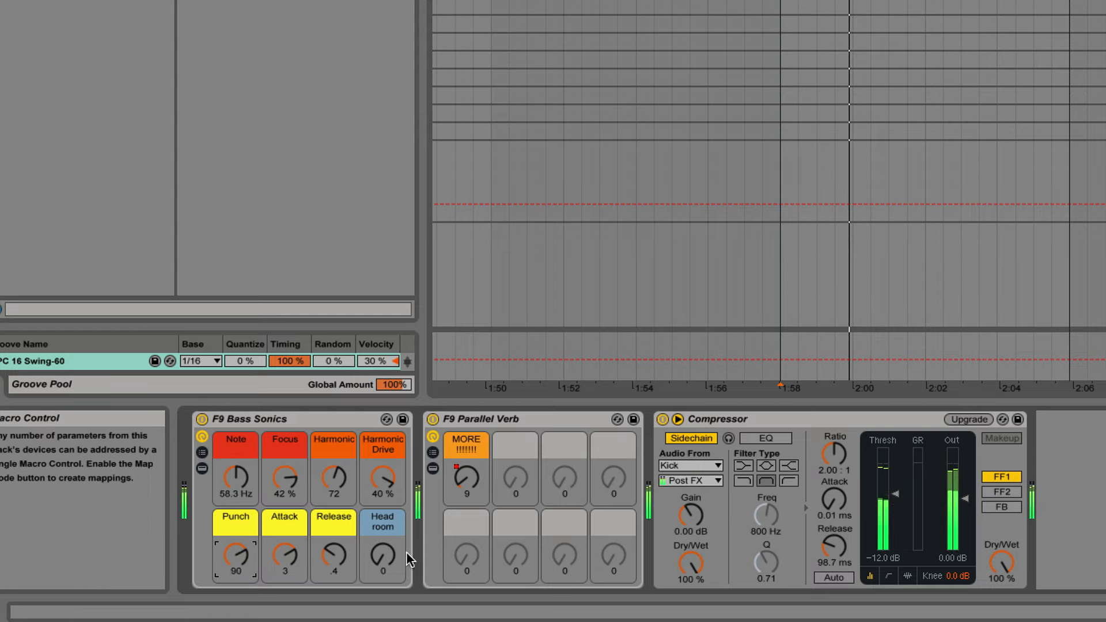
left_click_drag(378, 557, 378, 542)
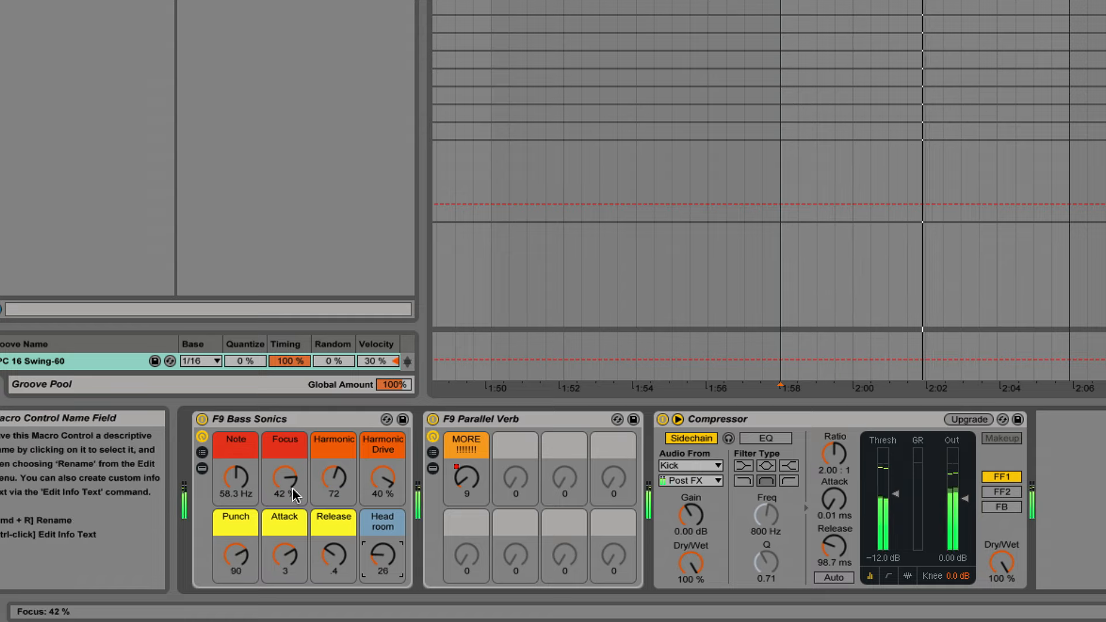
mouse_move(282, 481)
left_mouse_down()
mouse_move(282, 468)
mouse_move(284, 490)
left_mouse_up()
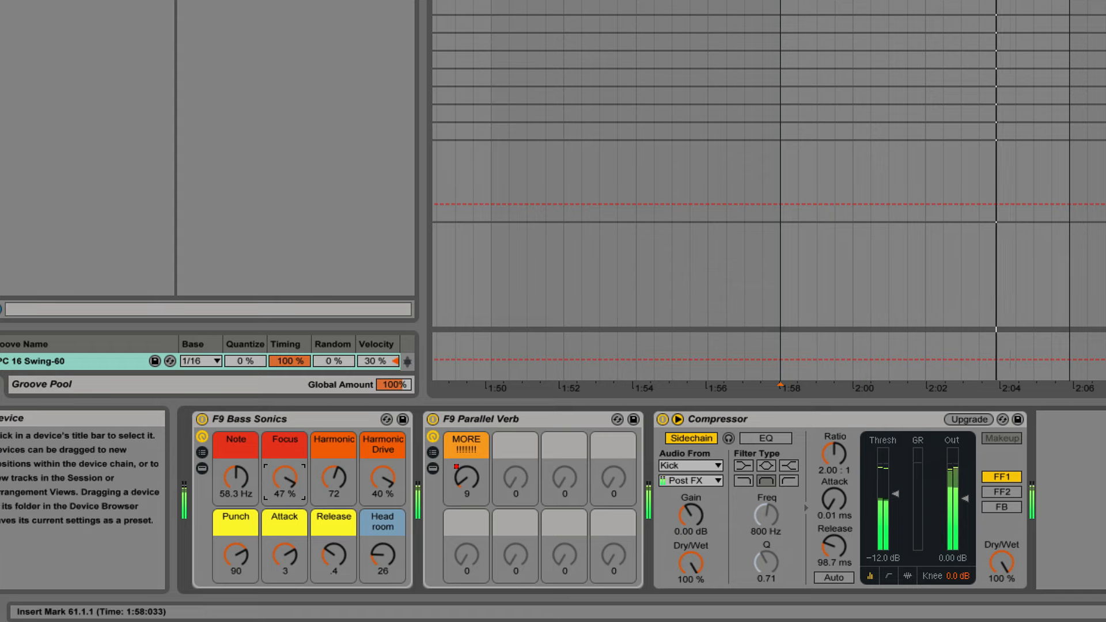
Compare the bass with F9 Bass Sonics bypassed and active during playback, leaving the rack on.
key("space")
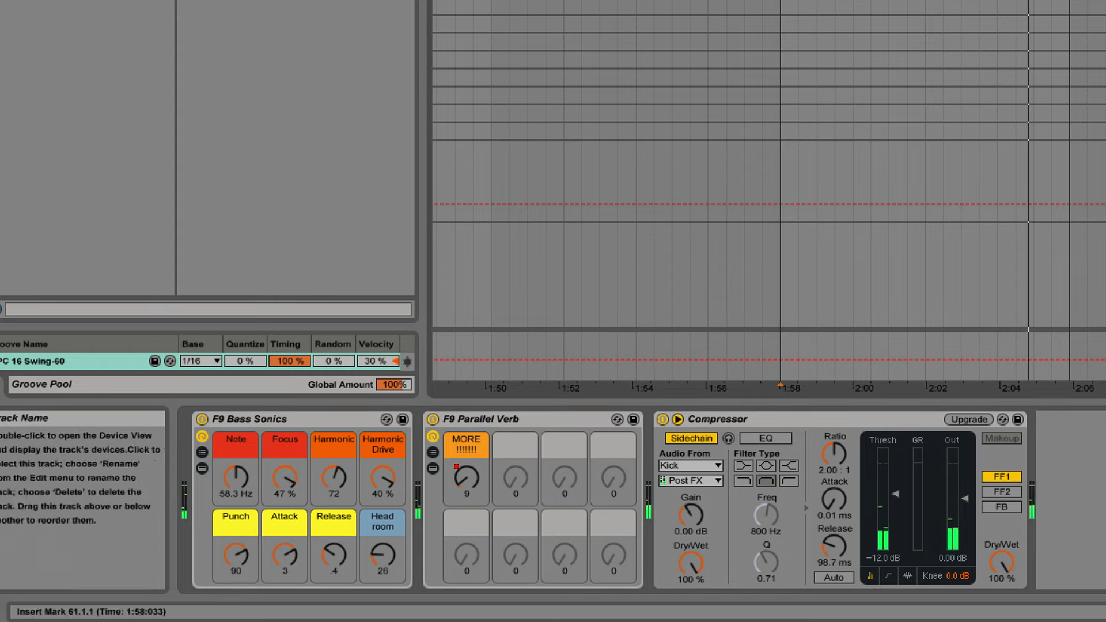
key("space")
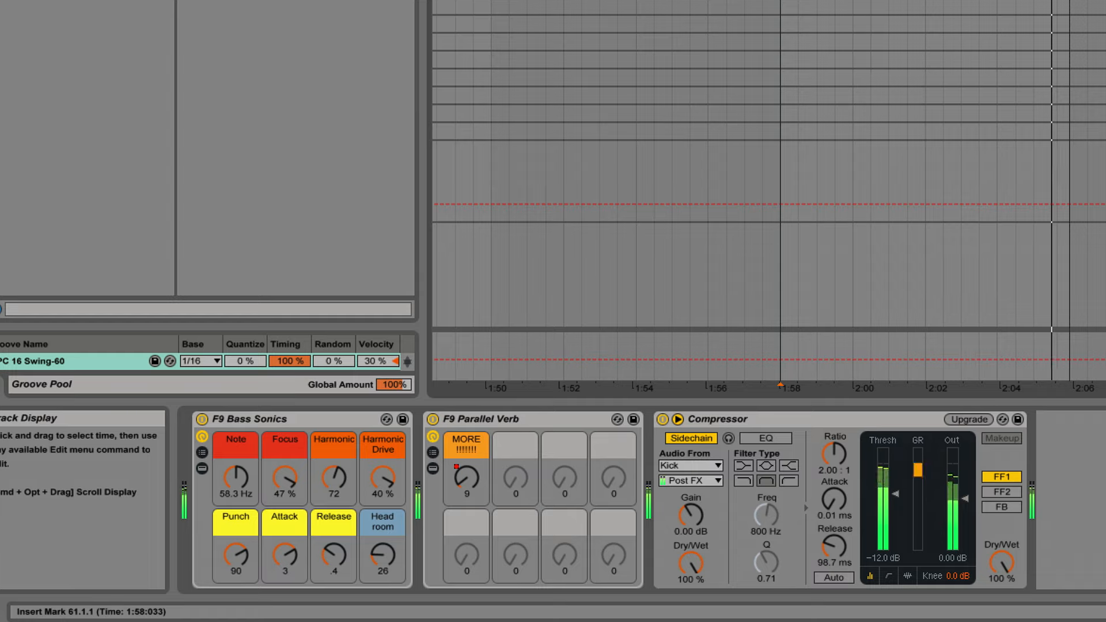
left_click(201, 420)
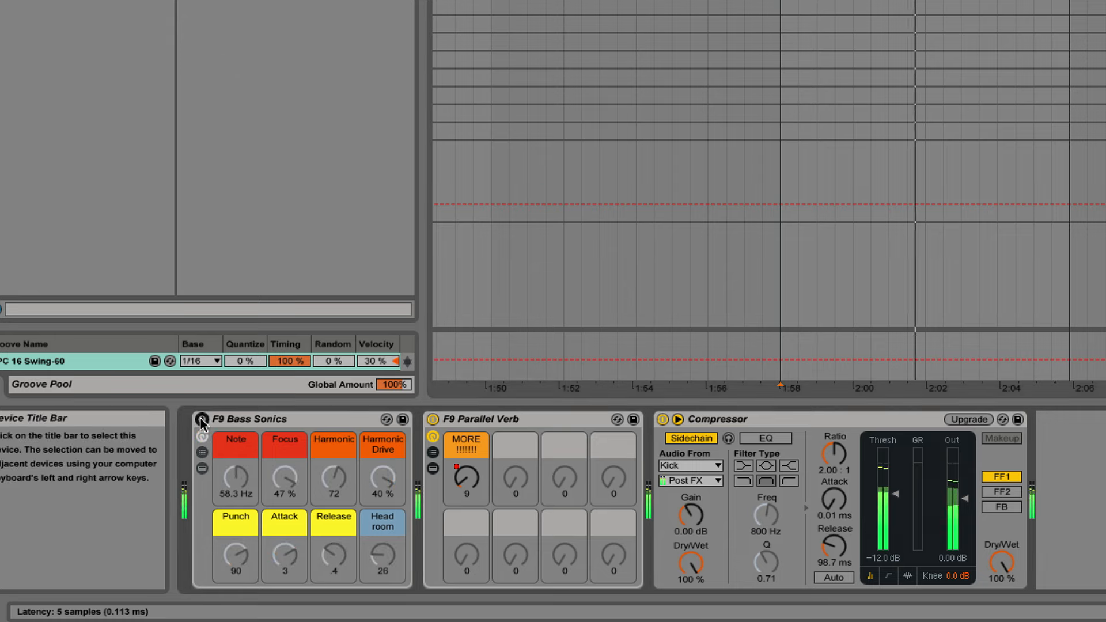
left_click(201, 420)
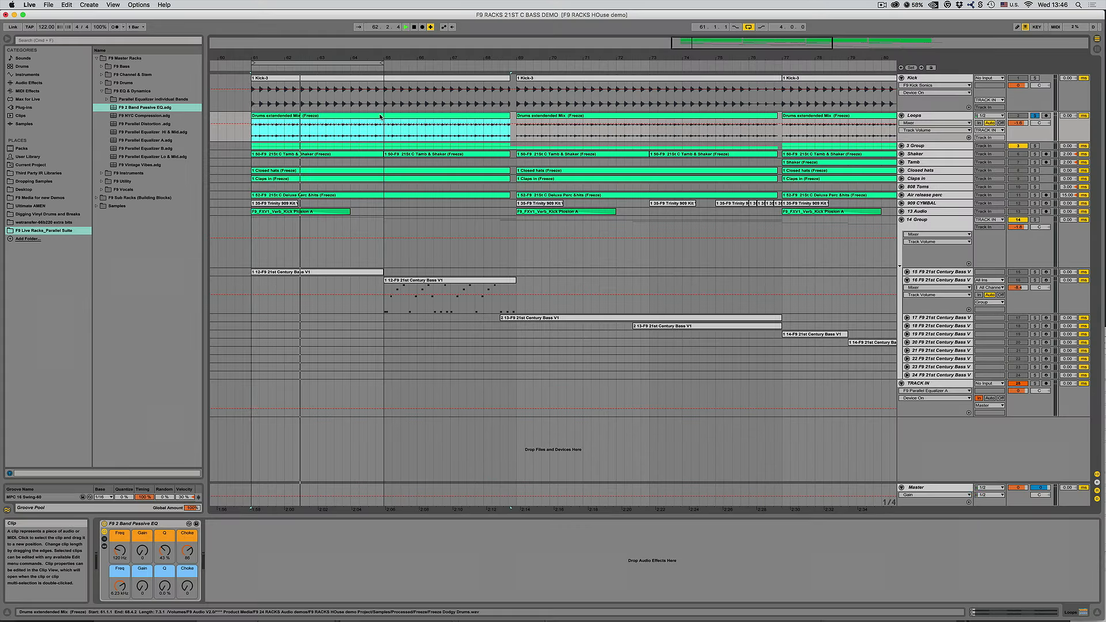
key("space")
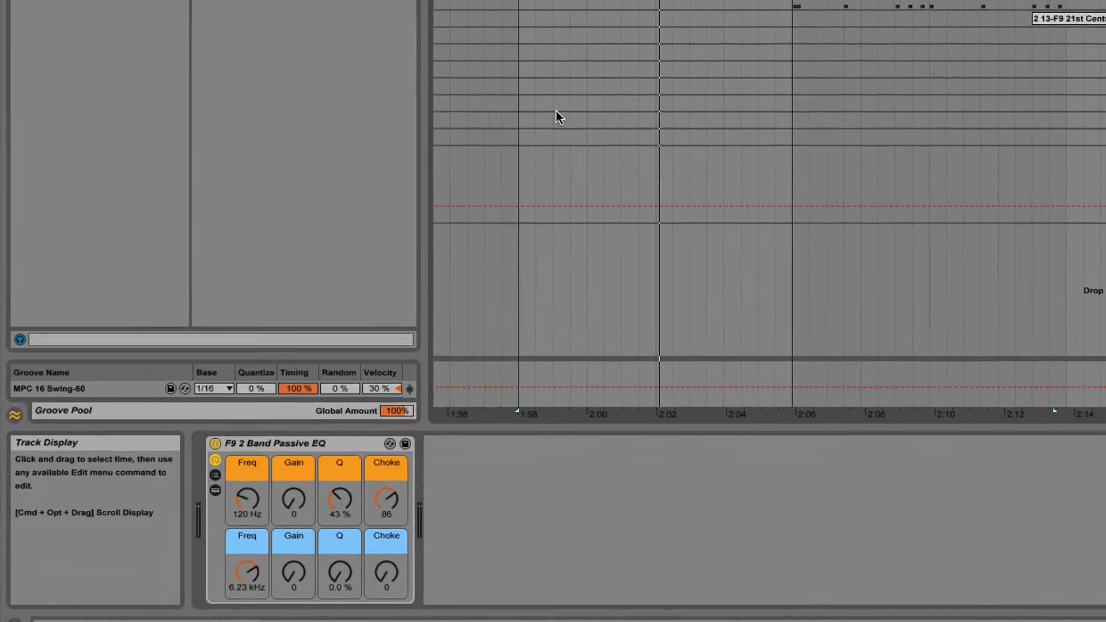
Set the F9 2 Band Passive EQ's orange band to Freq 1.26 kHz, Gain 107, Q 6.9 % and Choke 0 during playback.
left_click(287, 442)
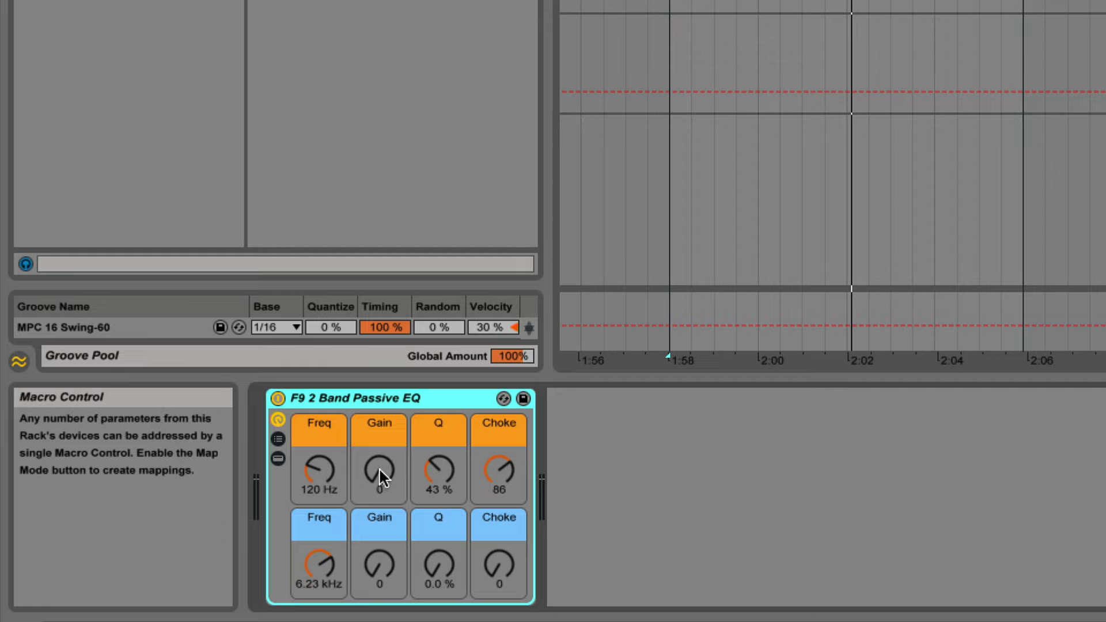
left_click_drag(327, 468, 327, 457)
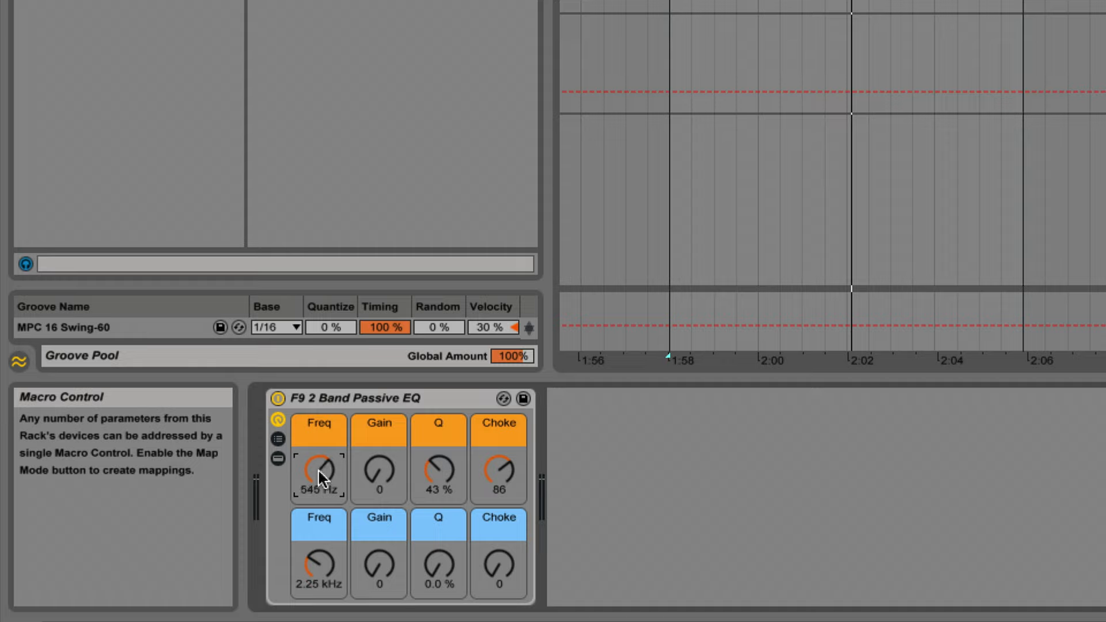
left_click_drag(430, 466, 430, 519)
key("space")
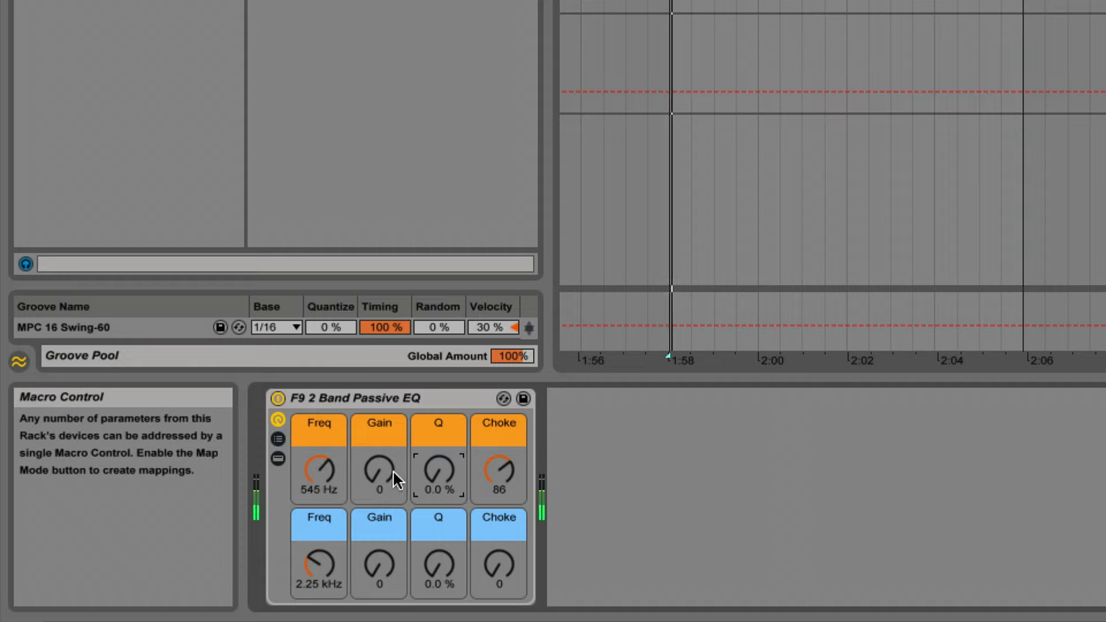
left_click(379, 470)
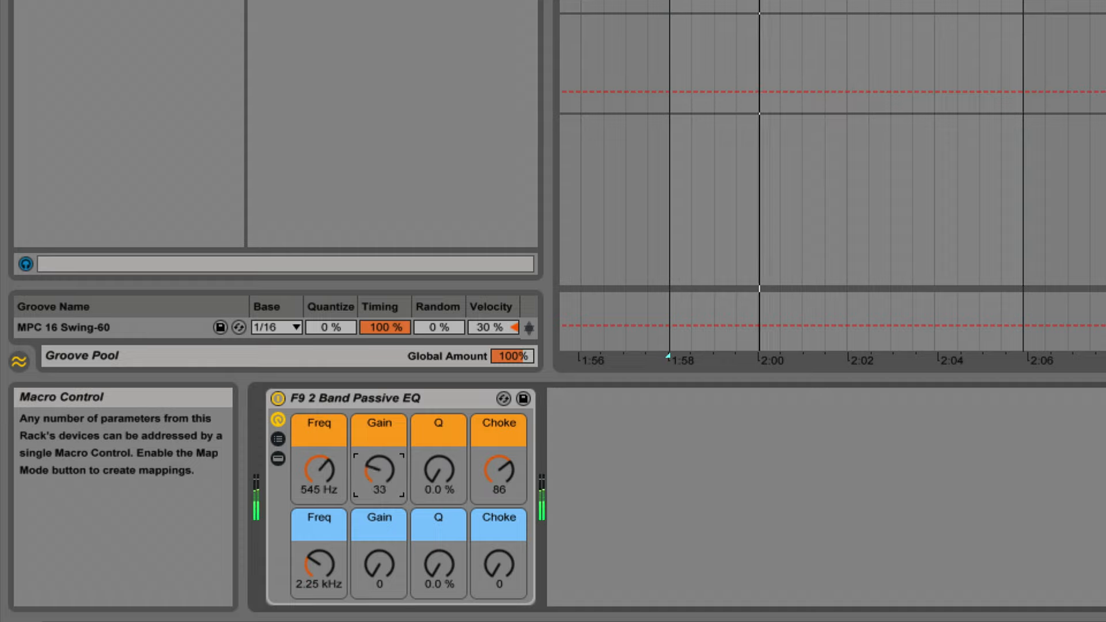
left_click_drag(379, 478, 436, 424)
left_click_drag(320, 471, 320, 444)
left_click_drag(436, 472, 436, 509)
left_click_drag(499, 471, 499, 550)
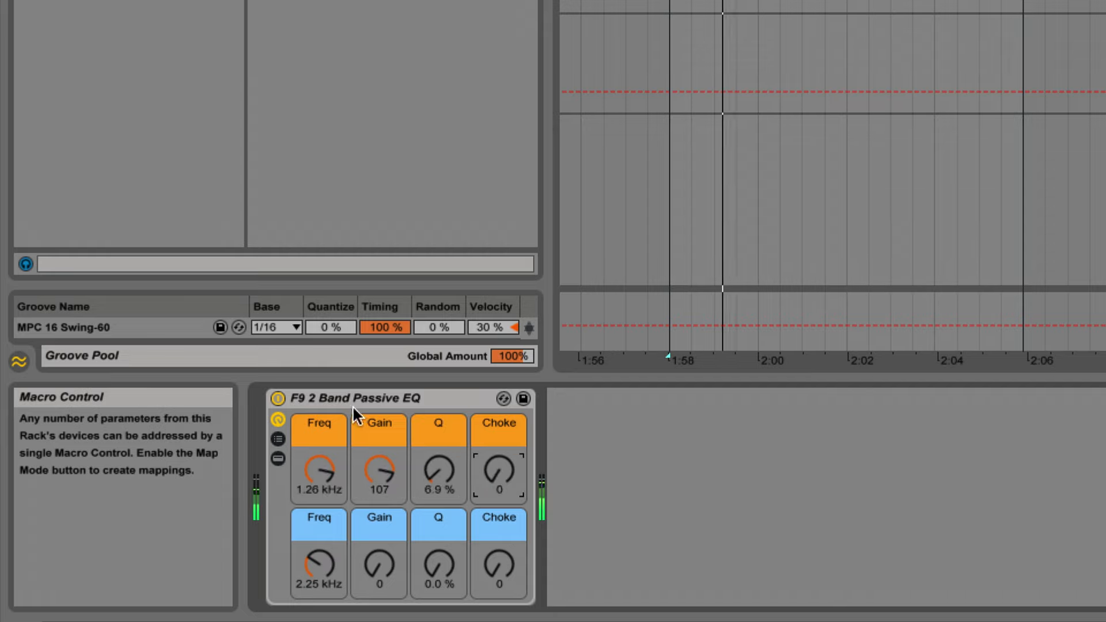
Compare the passive EQ bypassed and active, and adjust the orange band to Freq 1.22 kHz and Gain 101.
left_click(277, 397)
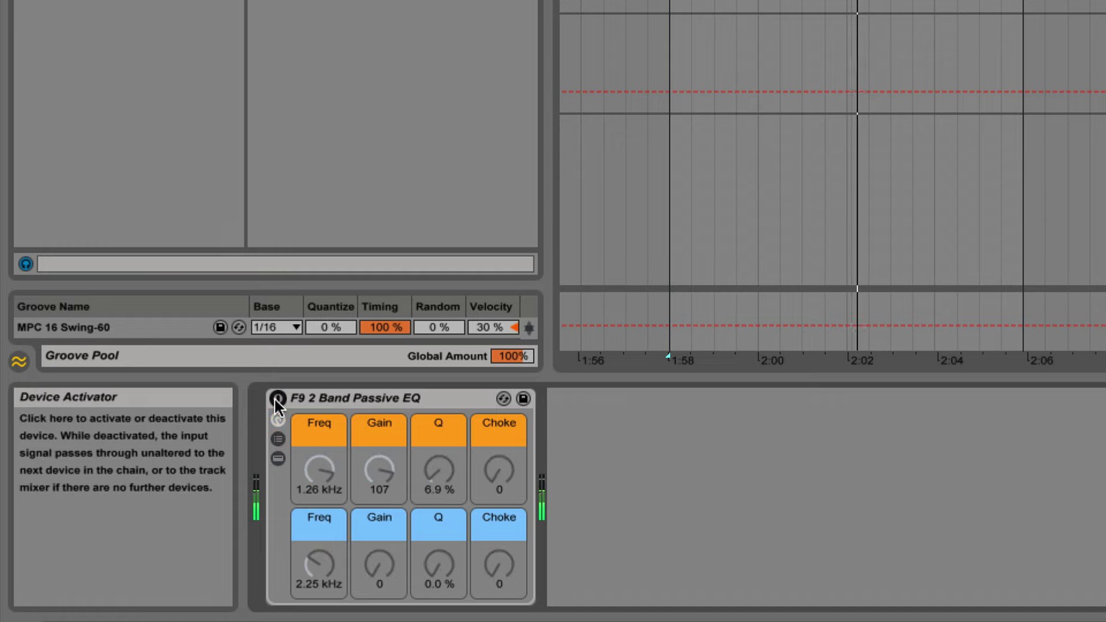
left_click(277, 398)
left_click(390, 477)
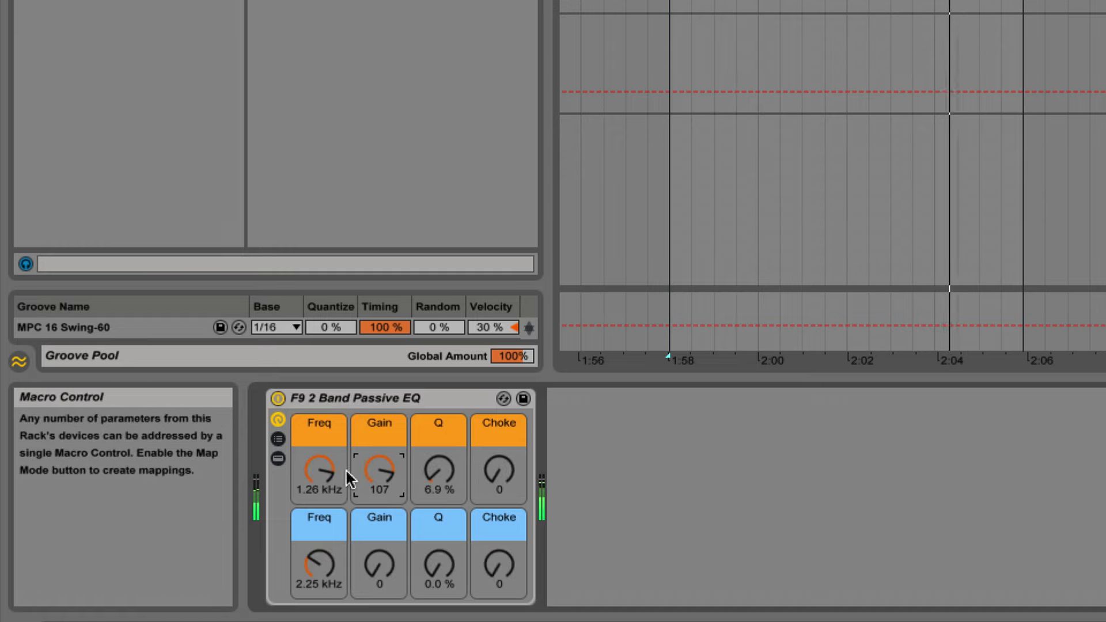
left_click_drag(329, 476, 380, 481)
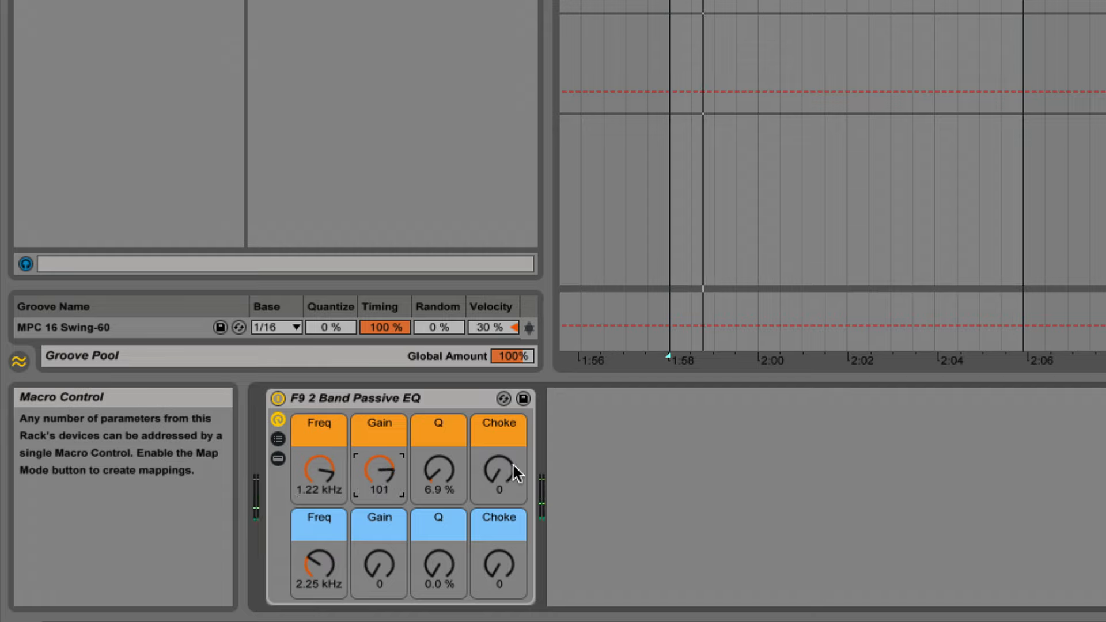
Set the passive EQ's blue band to Freq 8.86 kHz, Gain 90 and Q 26 %.
left_click_drag(319, 562, 319, 547)
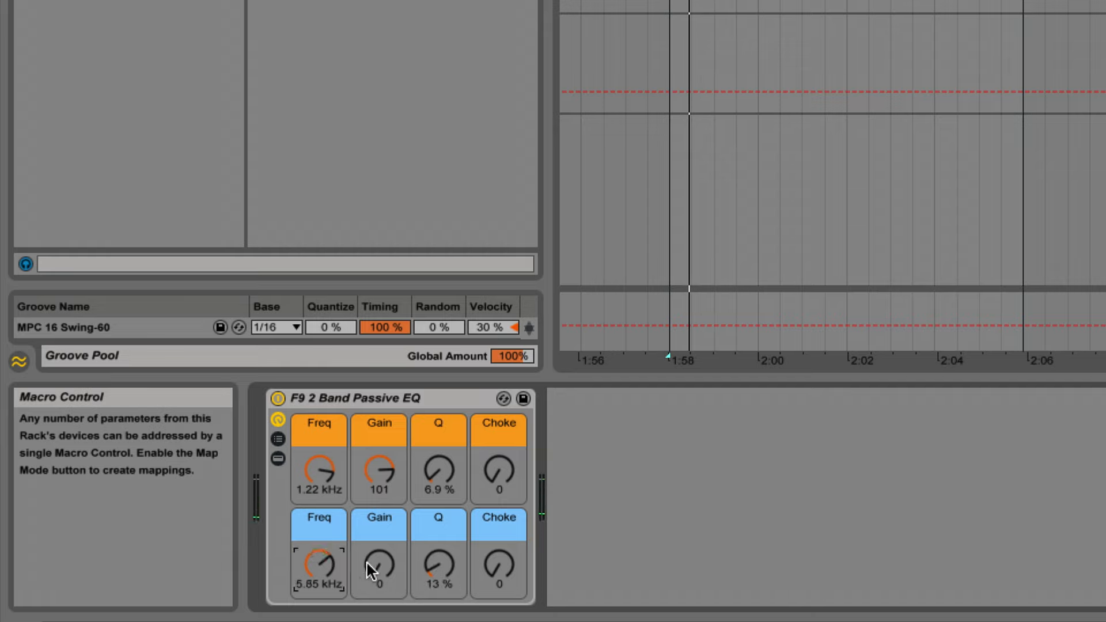
left_click_drag(380, 570, 380, 544)
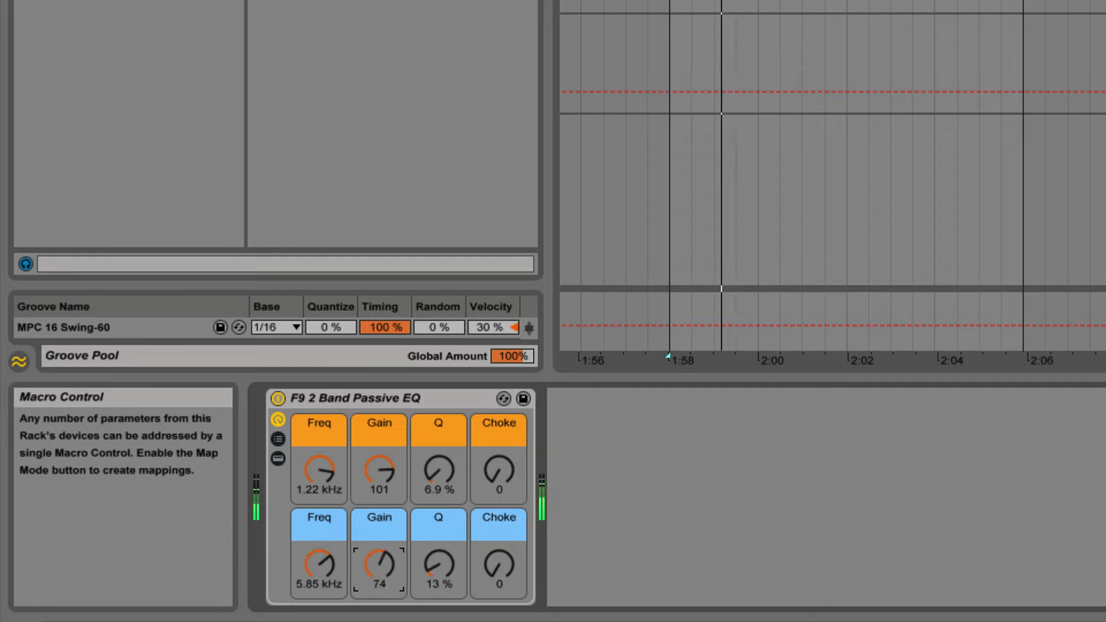
left_click_drag(307, 574, 307, 556)
left_click_drag(448, 570, 448, 562)
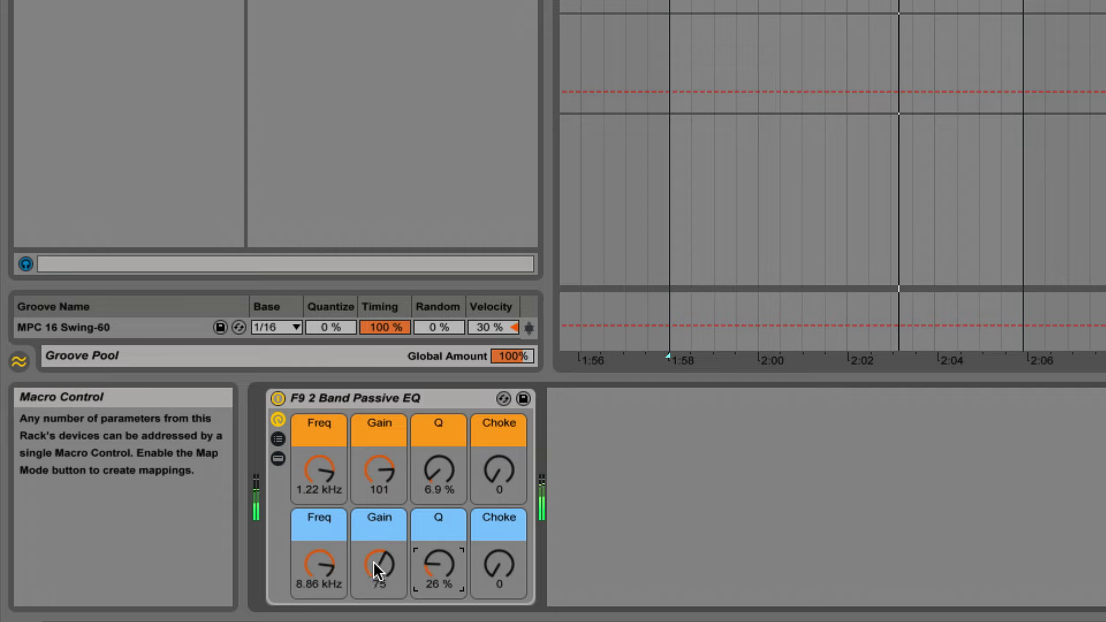
left_click_drag(376, 565, 376, 559)
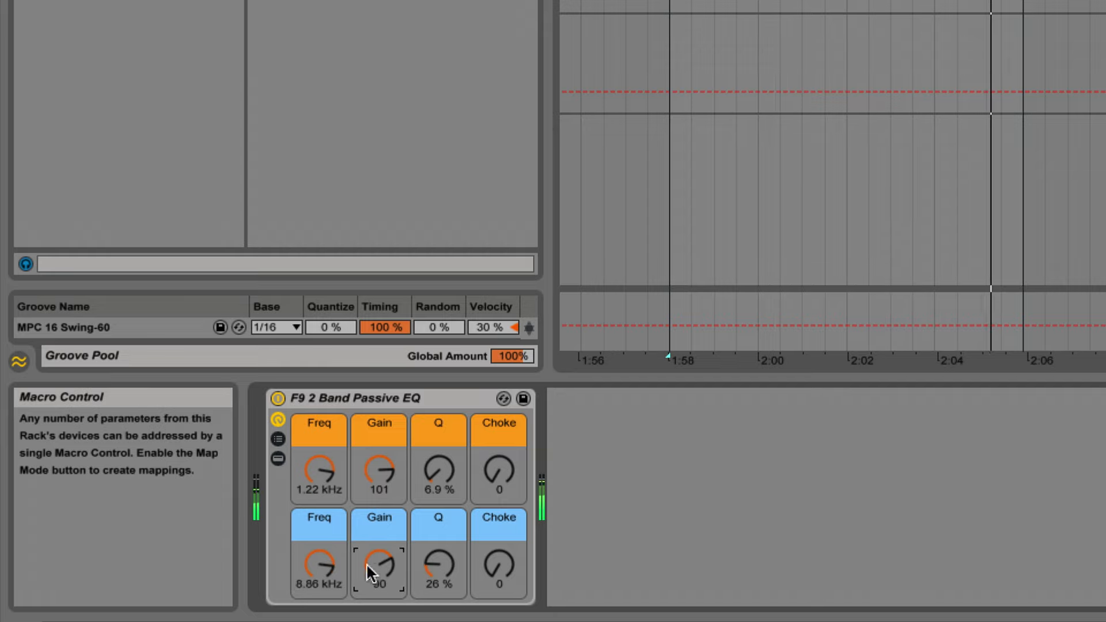
Compare the passive EQ bypassed and active, and reduce the blue band's Gain to 82.
left_click(277, 398)
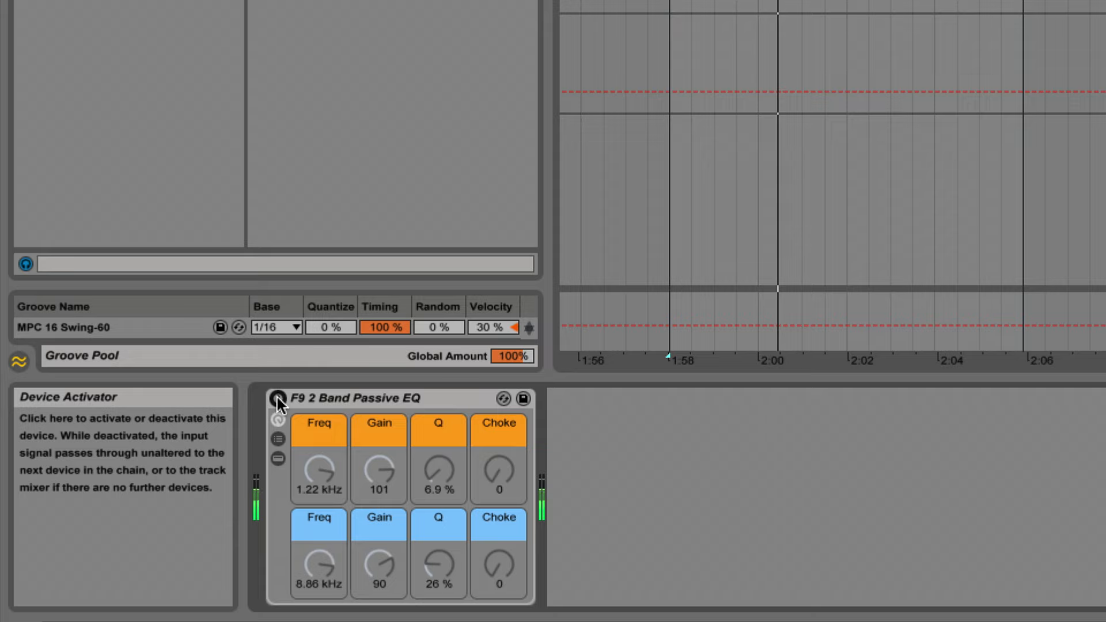
left_click(277, 397)
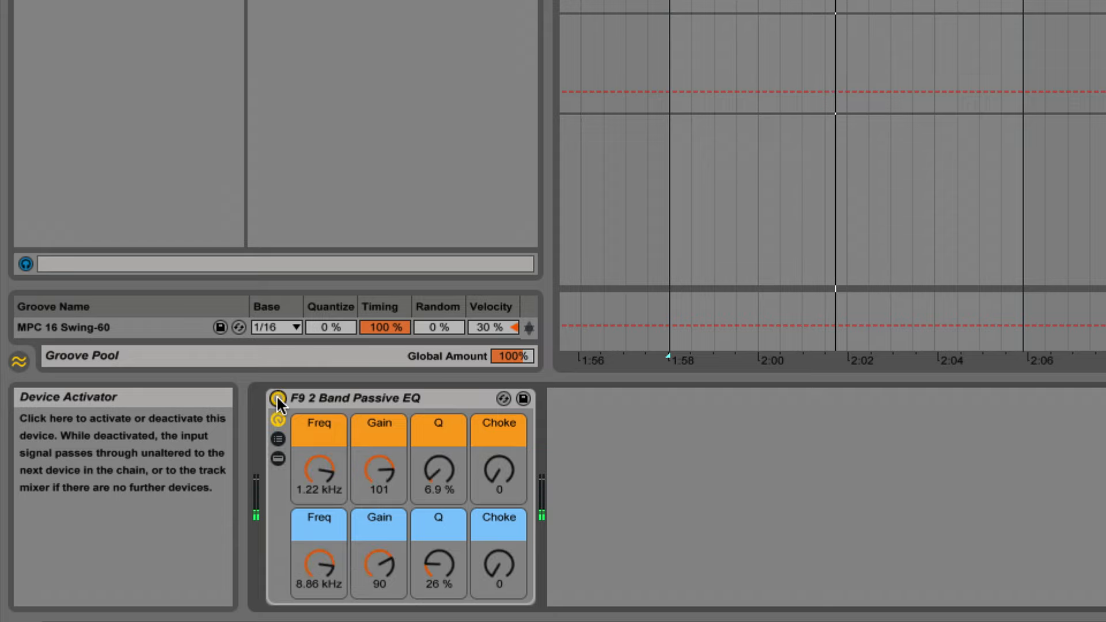
left_click_drag(379, 565, 379, 571)
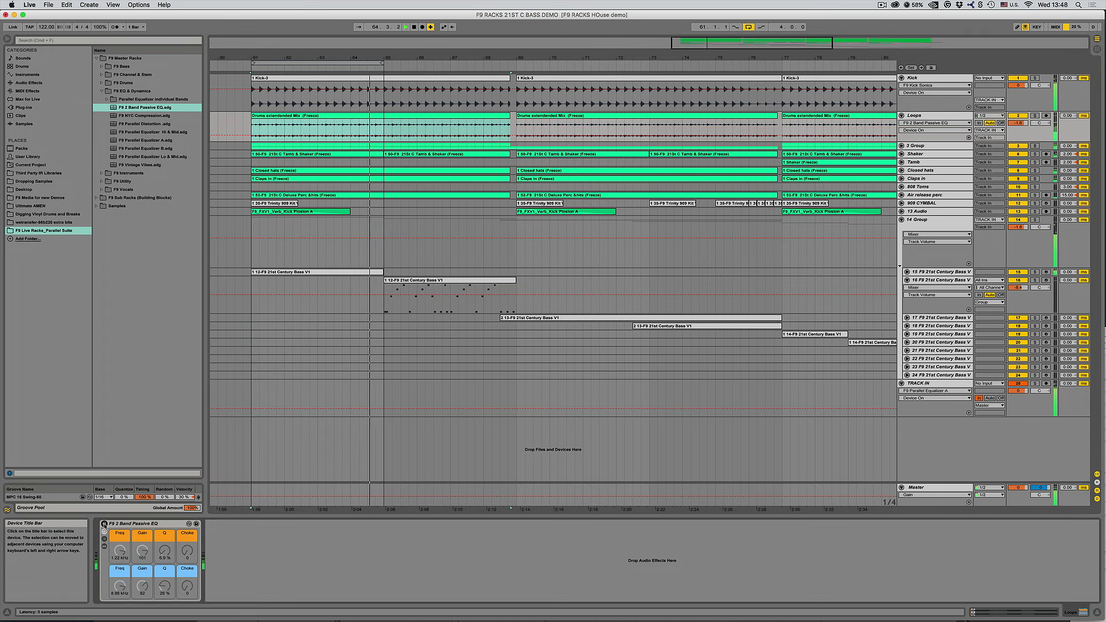
left_click(135, 525)
left_click_drag(149, 546, 149, 547)
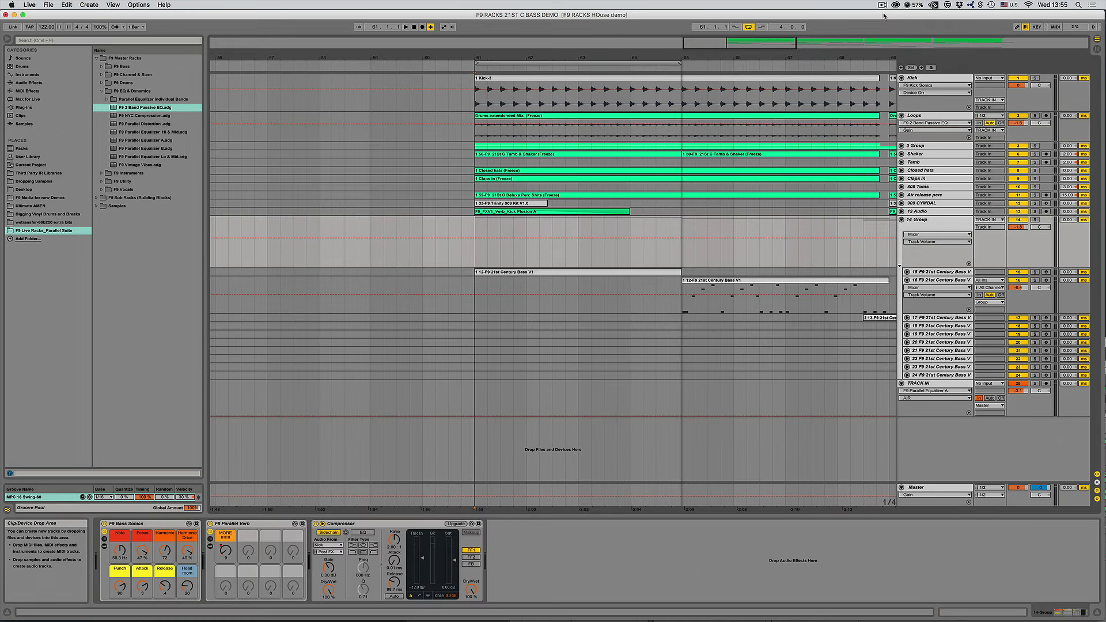
Add the 14K rack from Parallel Equalizer individual Bands after F9 Breakdown on the TRACK IN track.
left_click(922, 383)
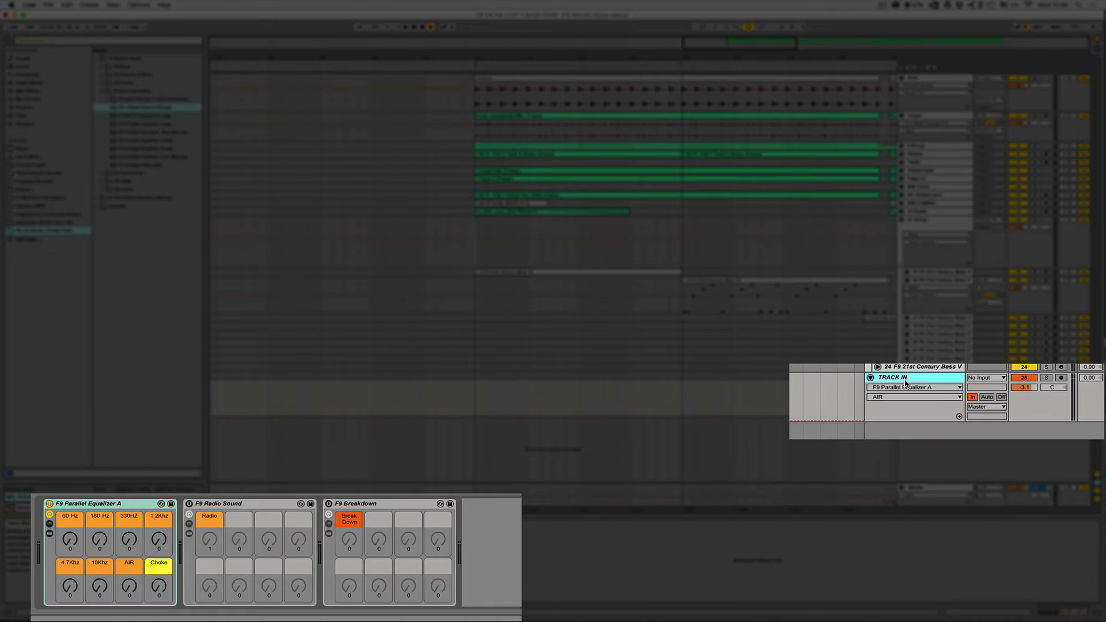
left_click(114, 507)
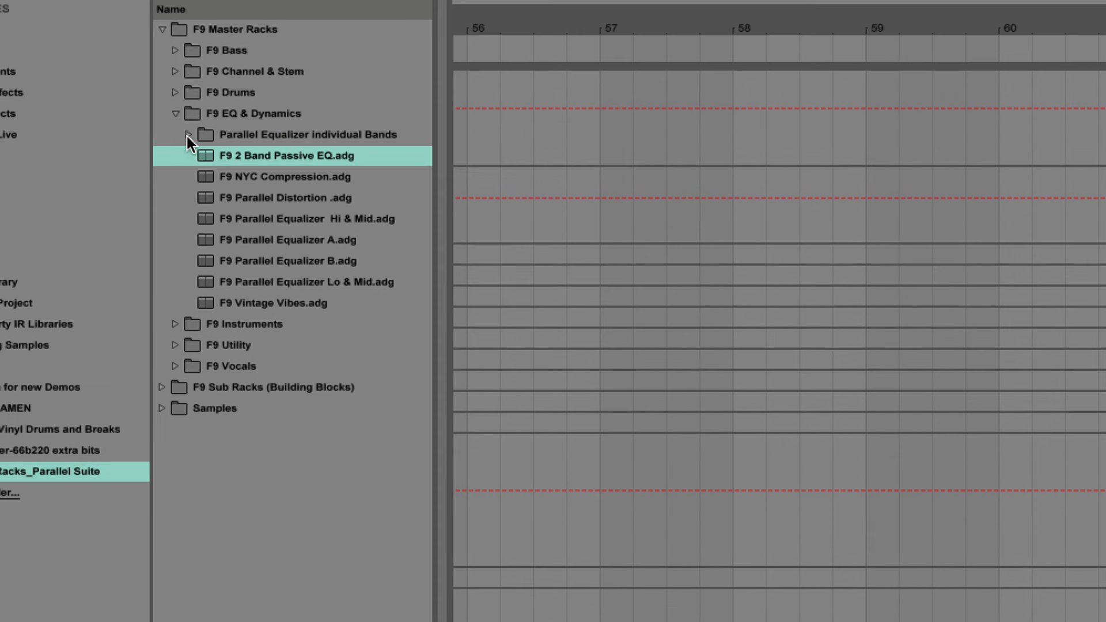
left_click(188, 134)
left_click(311, 282)
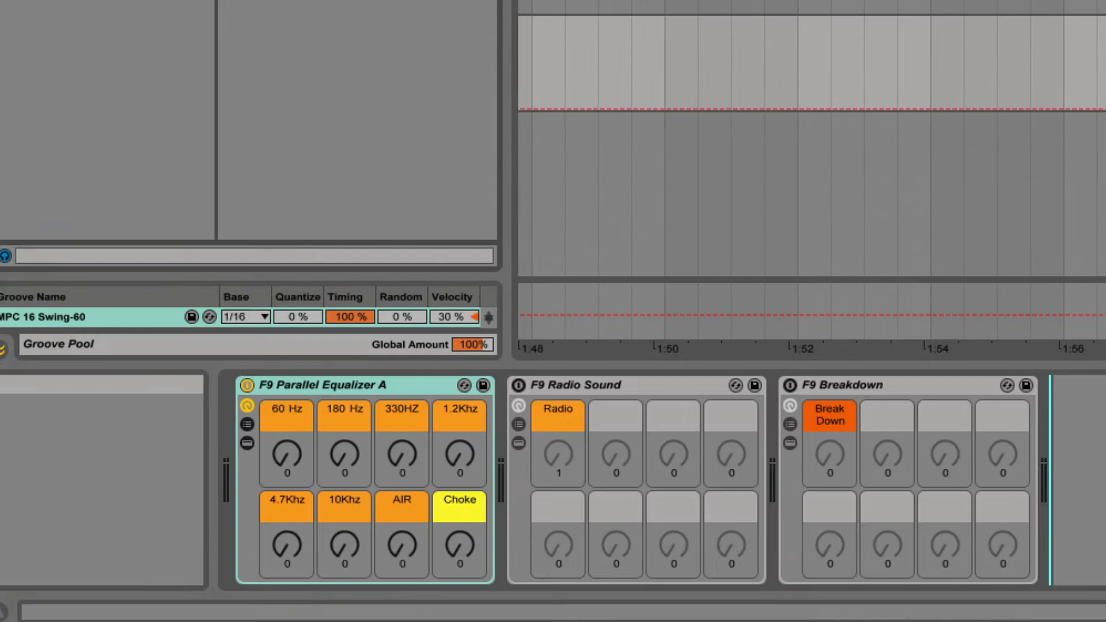
left_click_drag(1088, 478, 1094, 478)
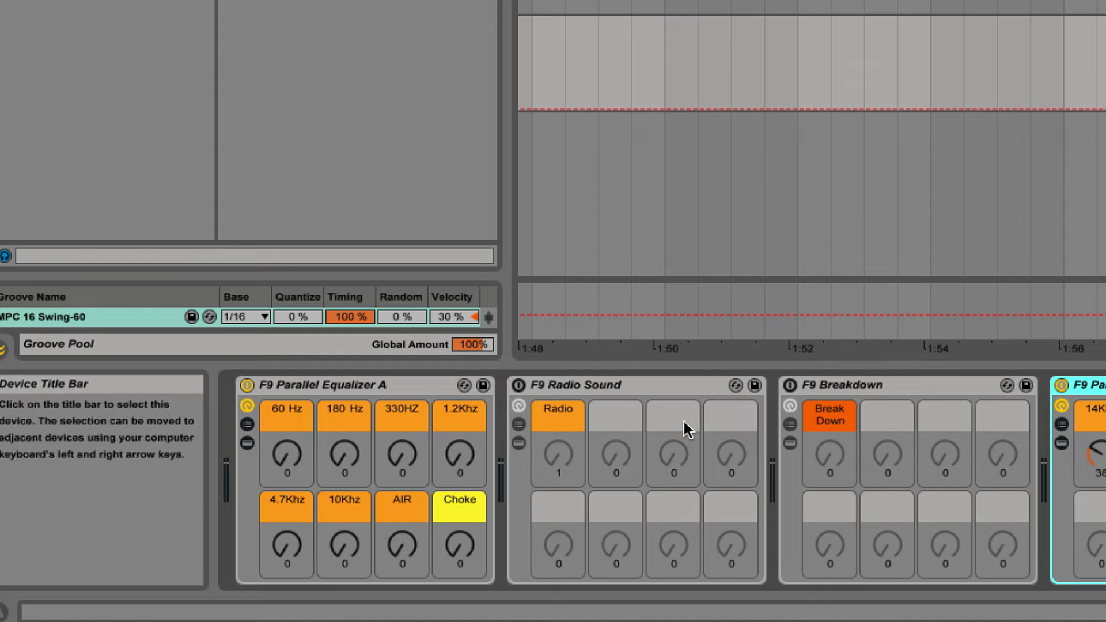
Deactivate the added 14K equalizer rack and select F9 Parallel Equalizer A.
left_click(1062, 384)
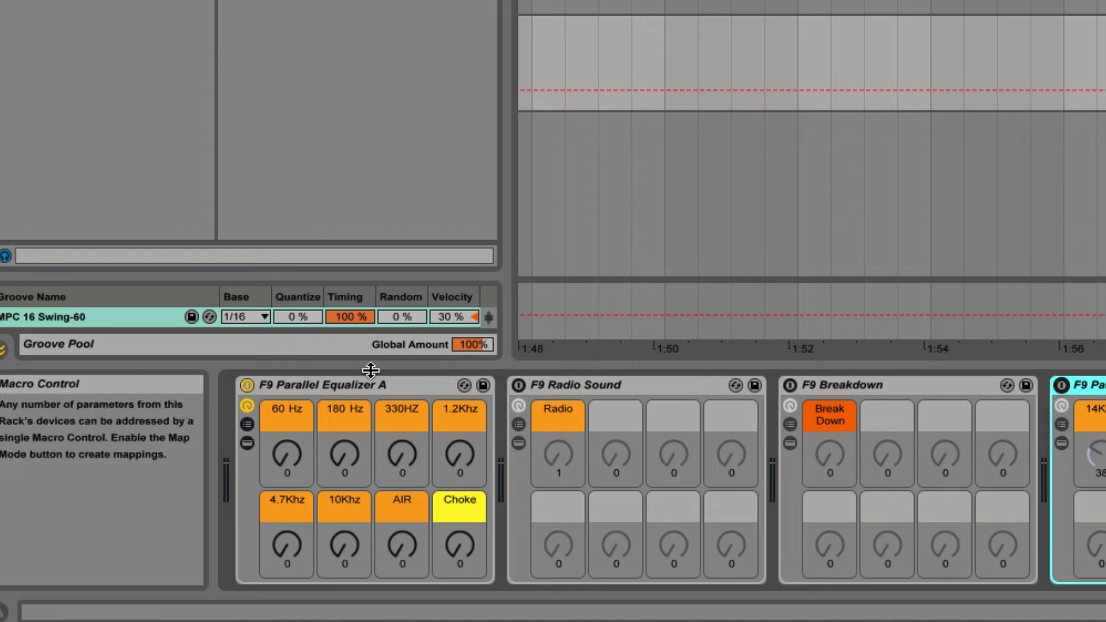
left_click(380, 386)
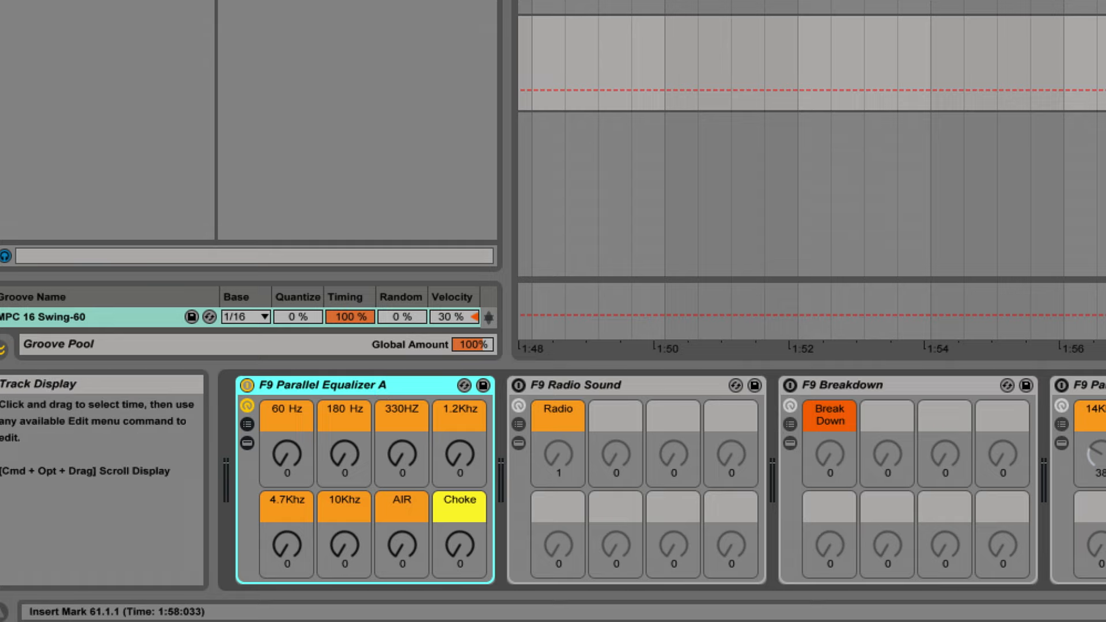
Select four bars from 61.1.1 to 65.1.1 and compare F9 Parallel Equalizer A bypassed and active before shaping any band.
left_click(1094, 196)
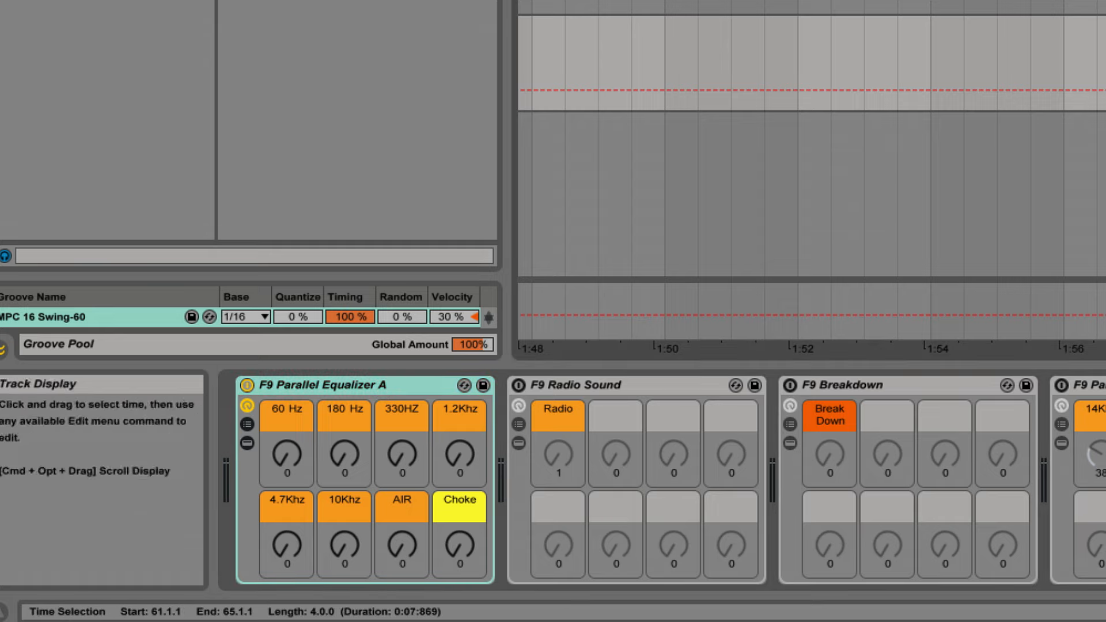
left_click(366, 386)
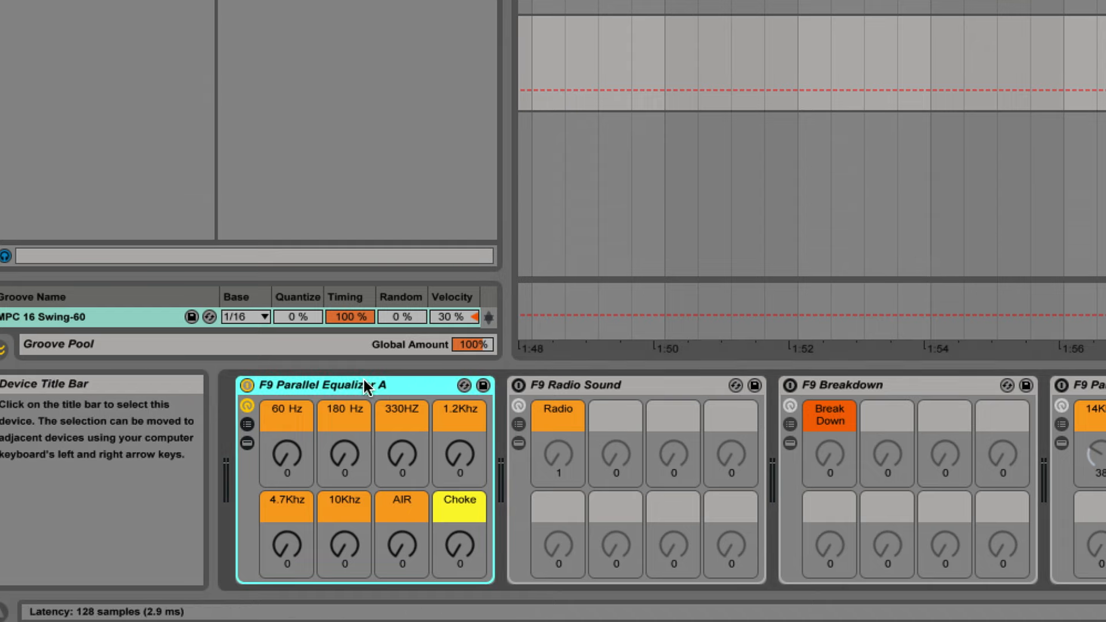
left_click(247, 386)
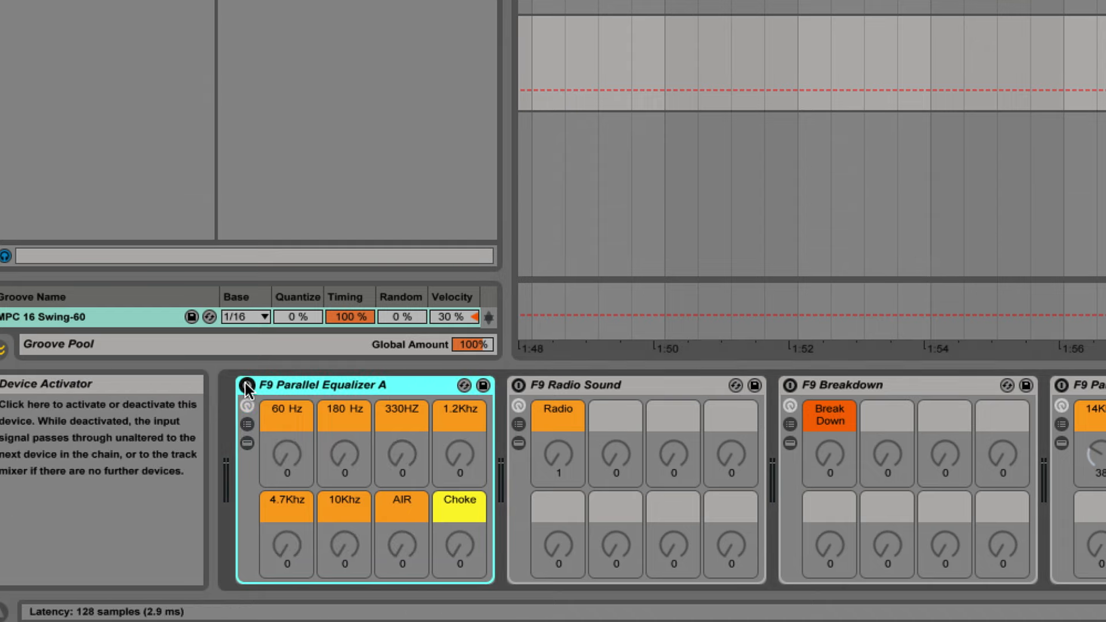
left_click(247, 386)
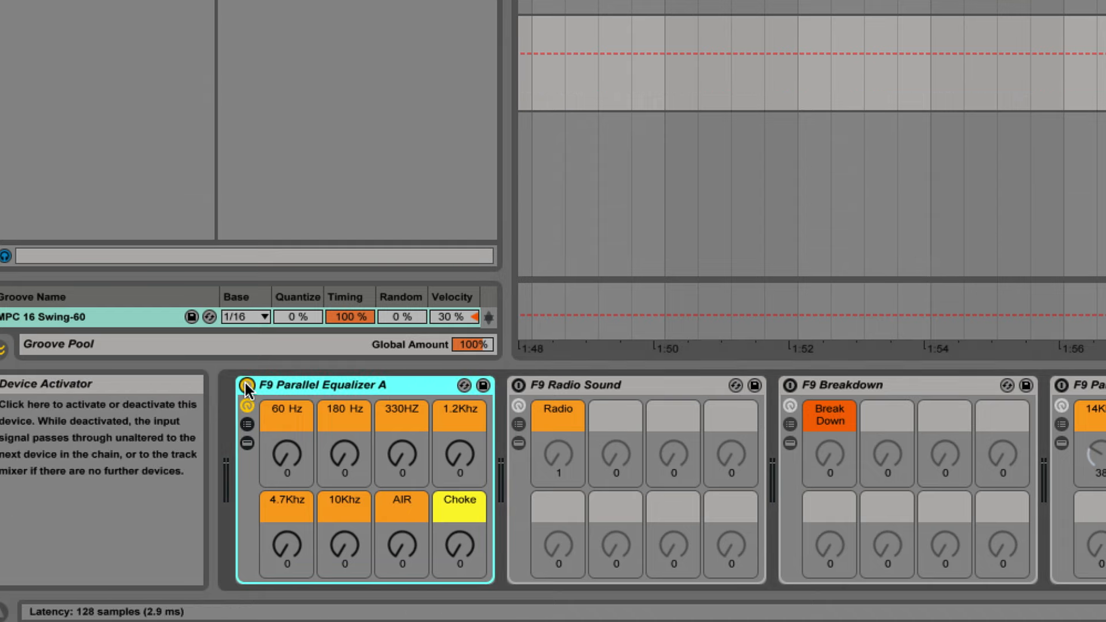
left_click(247, 386)
left_click(247, 385)
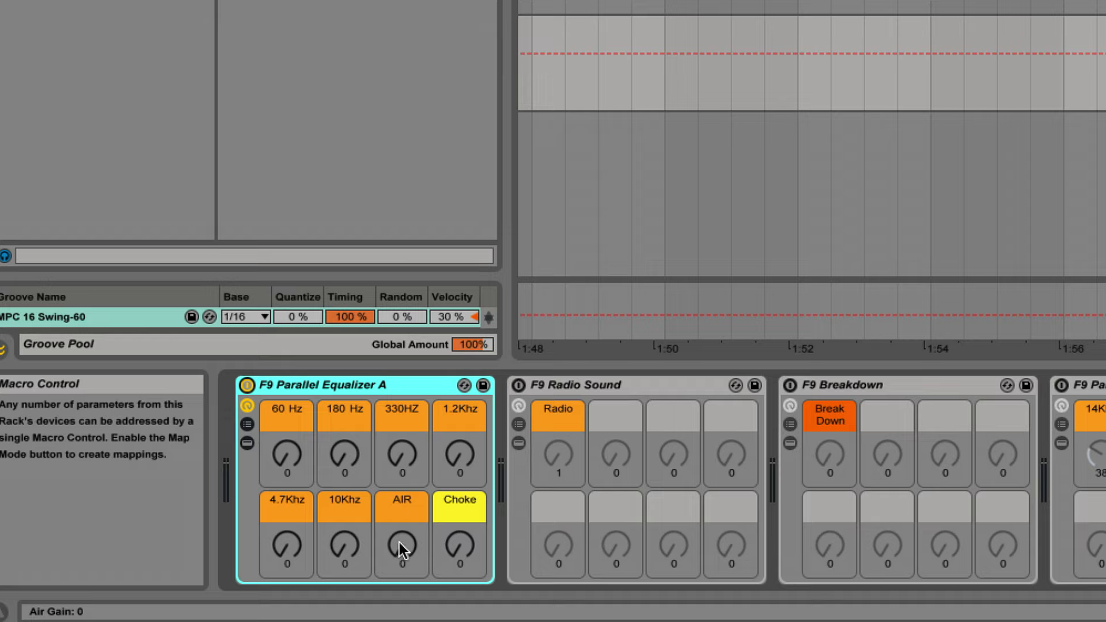
Set Parallel Equalizer A's bands to AIR 85, 4.7Khz 41, 10Khz 29, 180 Hz 37, 60 Hz 66 and 1.2Khz 23.
left_click_drag(397, 544, 397, 495)
left_click_drag(288, 555, 341, 493)
left_click_drag(343, 552, 344, 590)
left_click_drag(438, 461, 438, 454)
left_click_drag(350, 463, 286, 442)
mouse_move(462, 461)
left_mouse_down()
mouse_move(462, 438)
mouse_move(464, 476)
left_mouse_up()
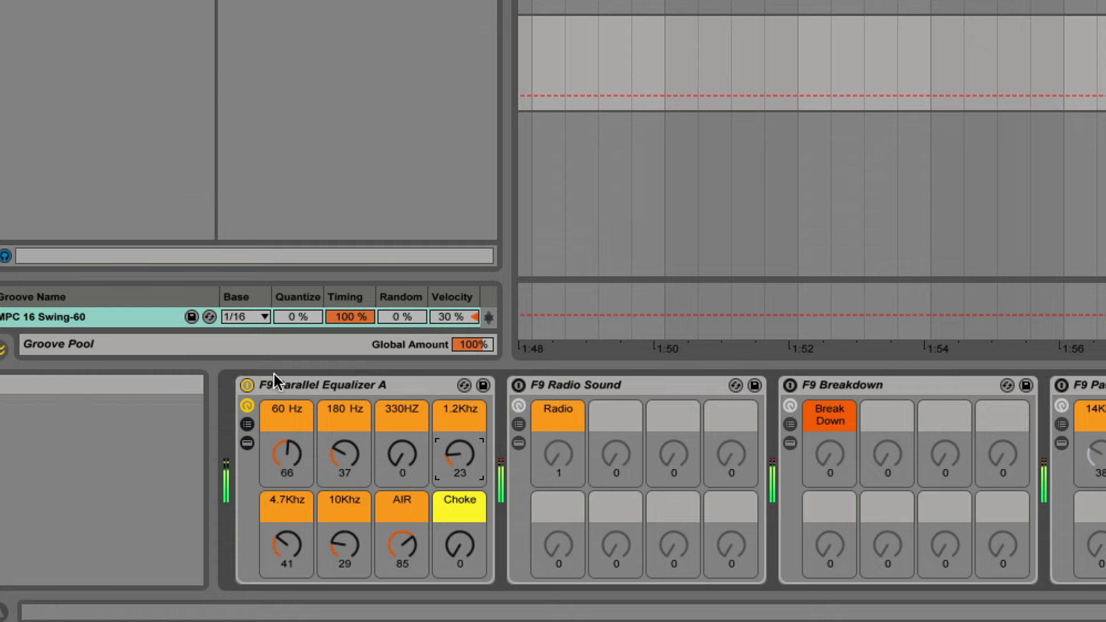
Compare the mix with the shaped F9 Parallel Equalizer A bypassed and active, leaving the rack on.
left_click(247, 385)
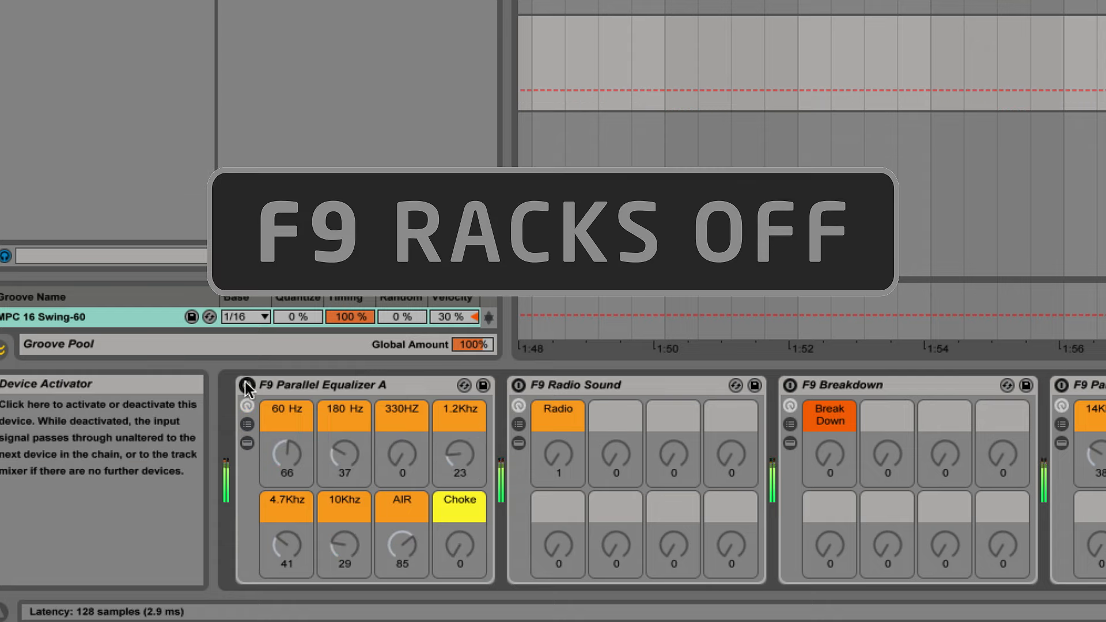
left_click(247, 384)
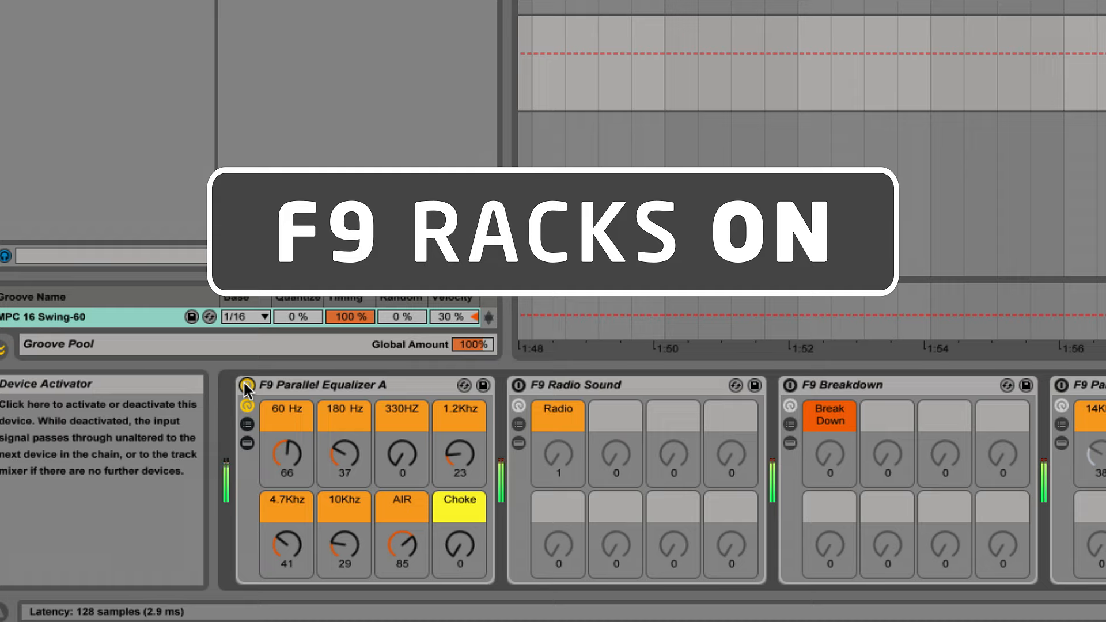
left_click(247, 385)
left_click(247, 385)
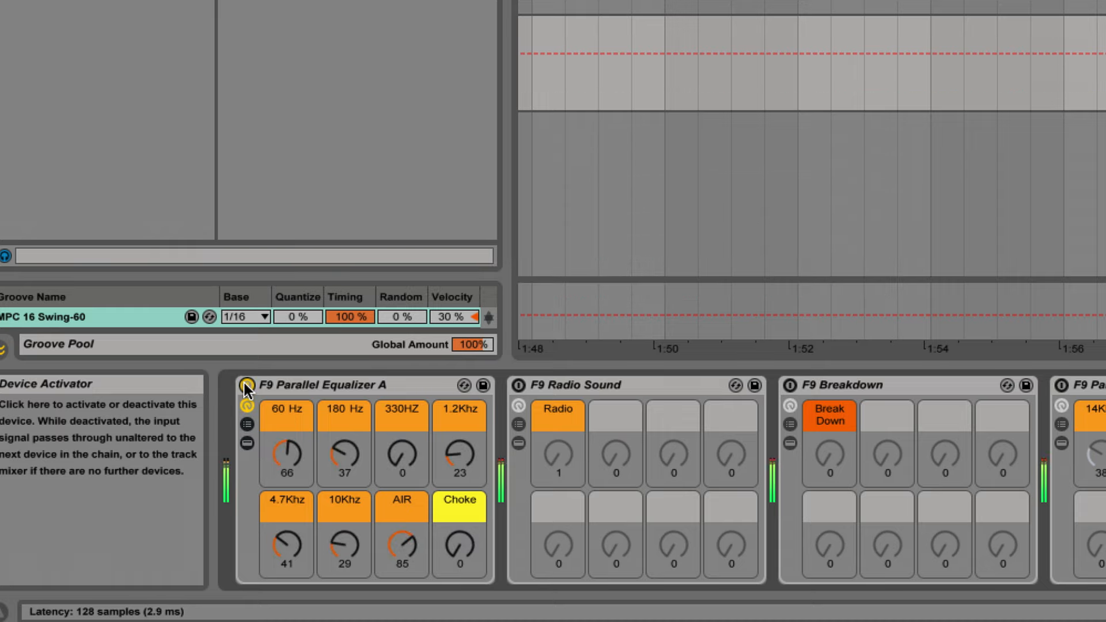
Set the Choke control of F9 Parallel Equalizer A to 45.
left_click(361, 387)
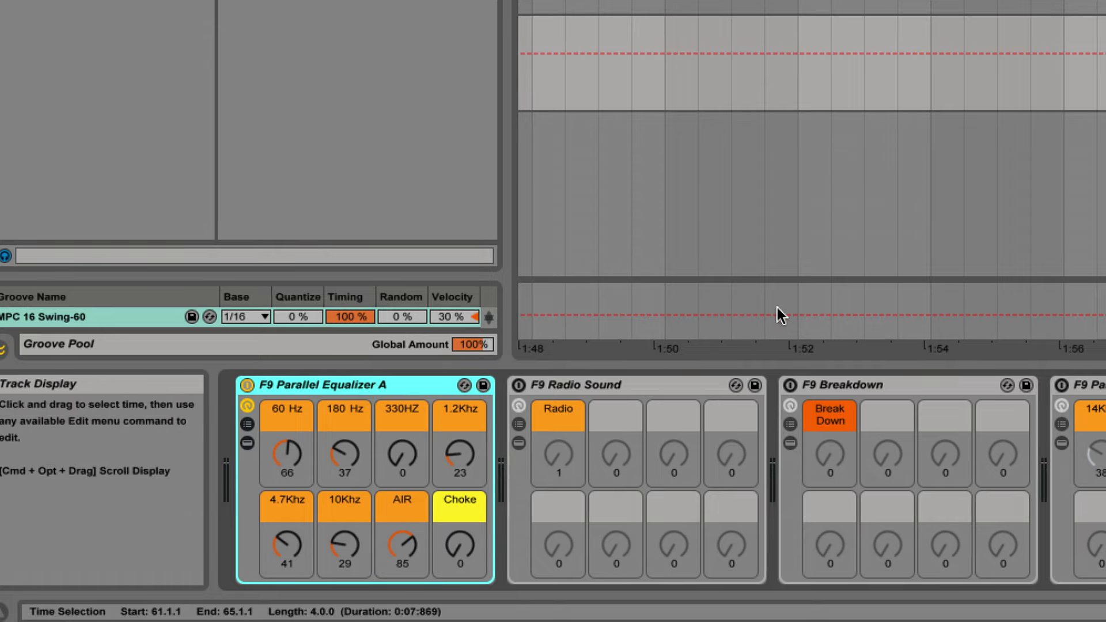
left_click(458, 506)
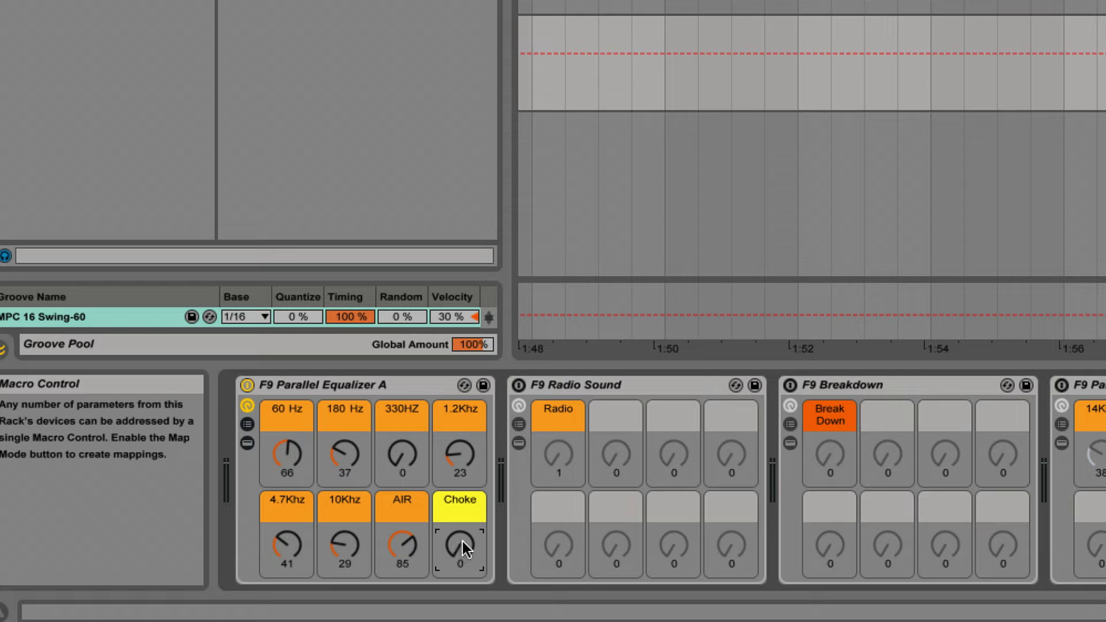
mouse_move(457, 544)
left_mouse_down()
mouse_move(458, 477)
mouse_move(461, 563)
mouse_move(463, 524)
mouse_move(460, 560)
mouse_move(460, 544)
left_mouse_up()
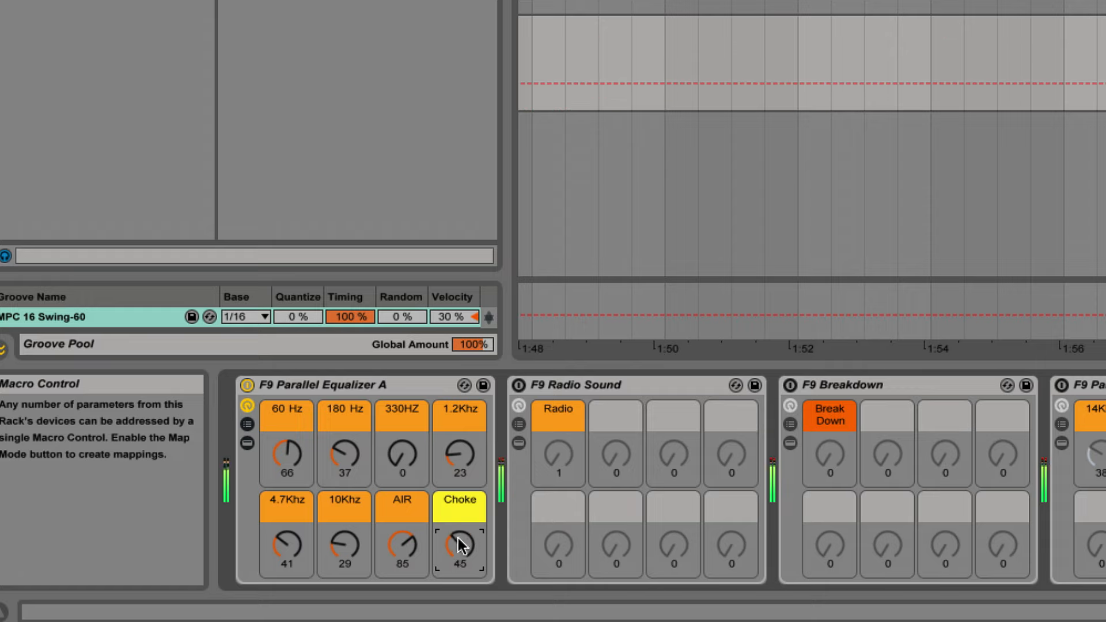
Audition the Radio control of F9 Radio Sound, returning it to 0, and sweep the Break Down control of F9 Breakdown.
left_click(580, 384)
left_click(869, 384)
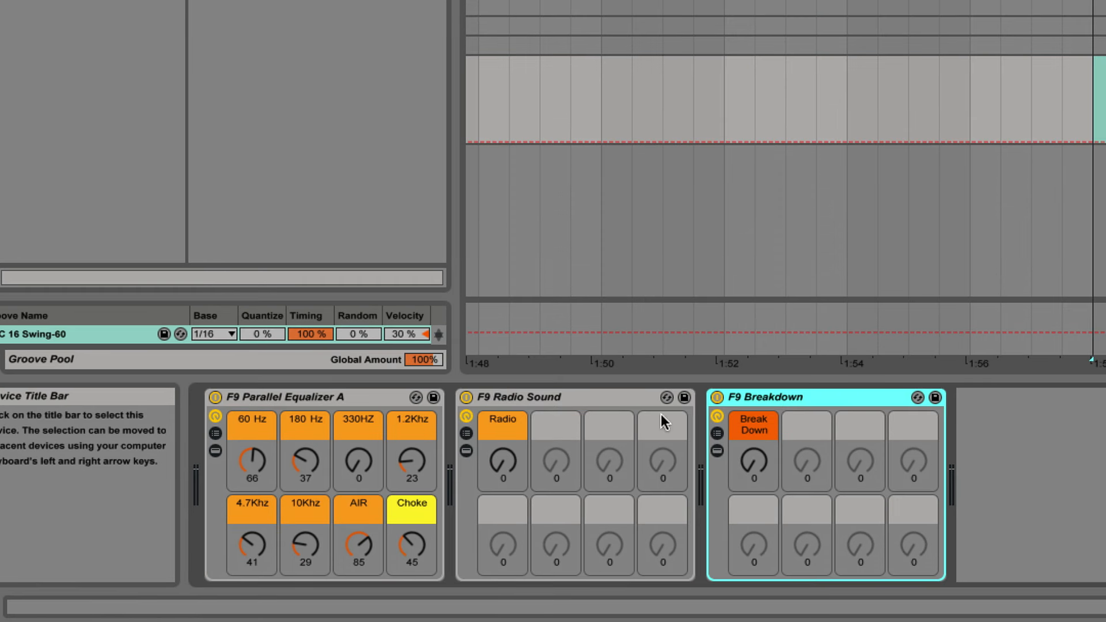
left_click(564, 397)
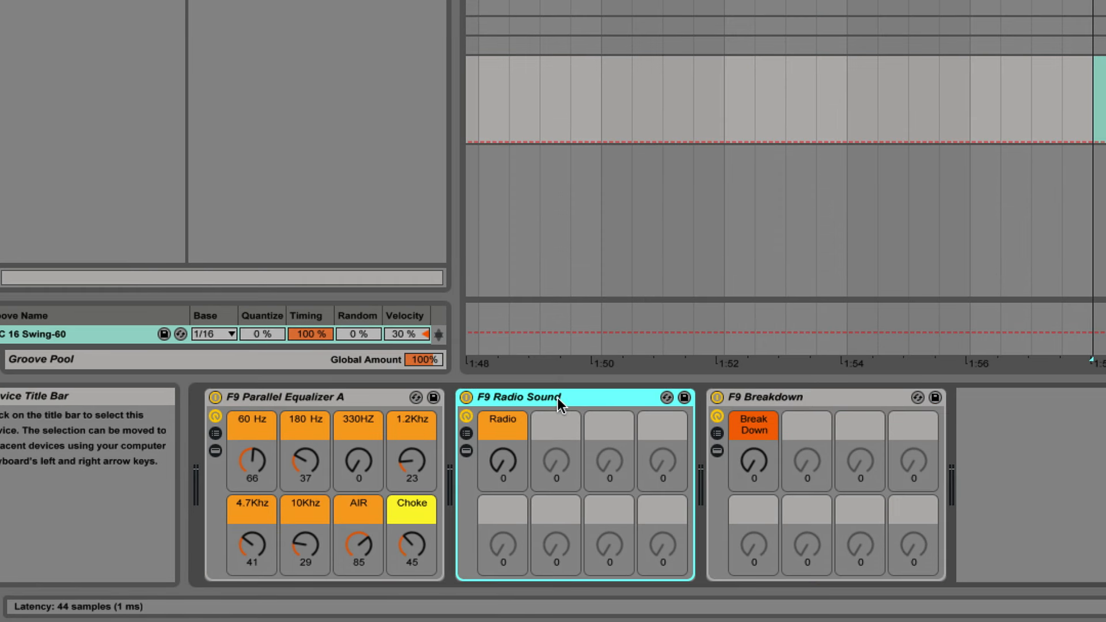
left_click(508, 467)
mouse_move(507, 462)
left_mouse_down()
mouse_move(506, 393)
mouse_move(507, 466)
left_mouse_up()
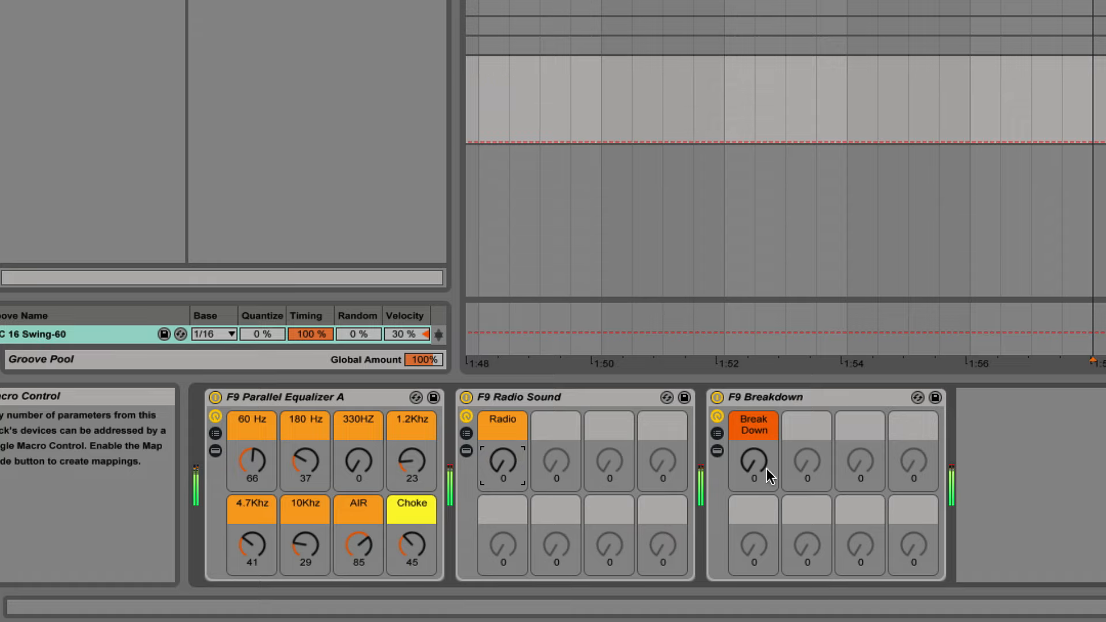
left_click_drag(758, 478, 834, 619)
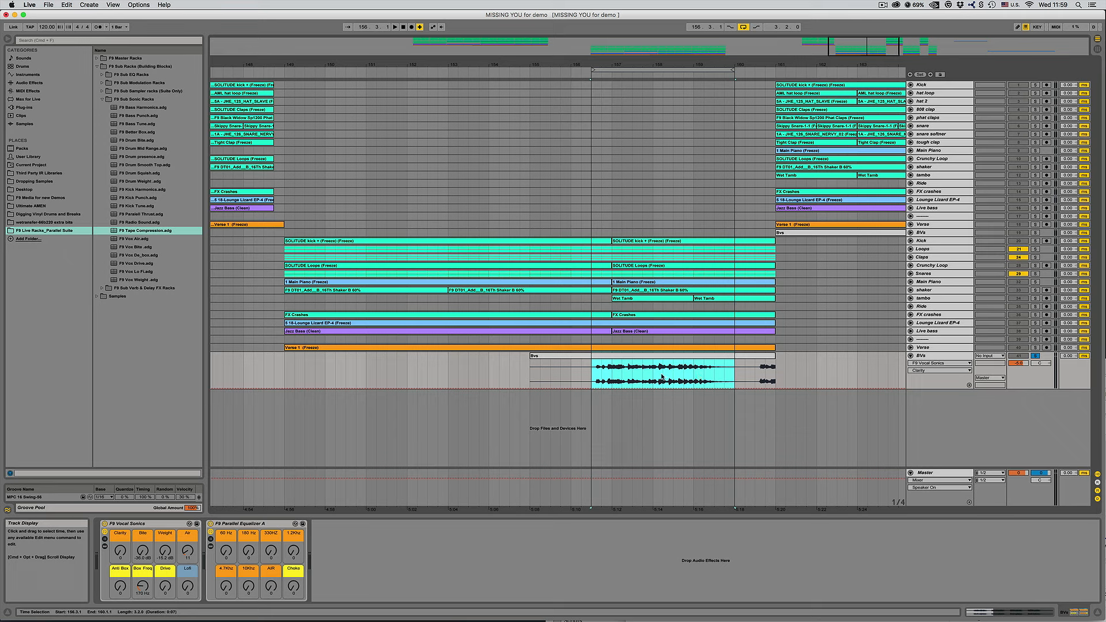
Play the selected Bvs vocal and set F9 Vocal Sonics to Clarity 70, Bite -15.535 dB, Air 57 and Drive 7.
key("space")
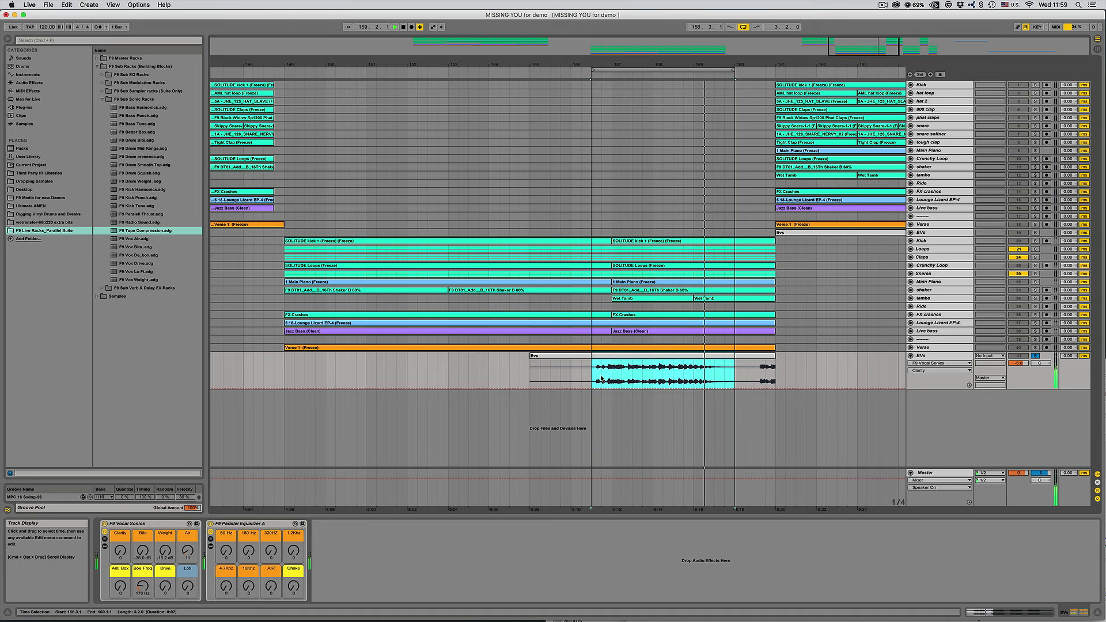
key("space")
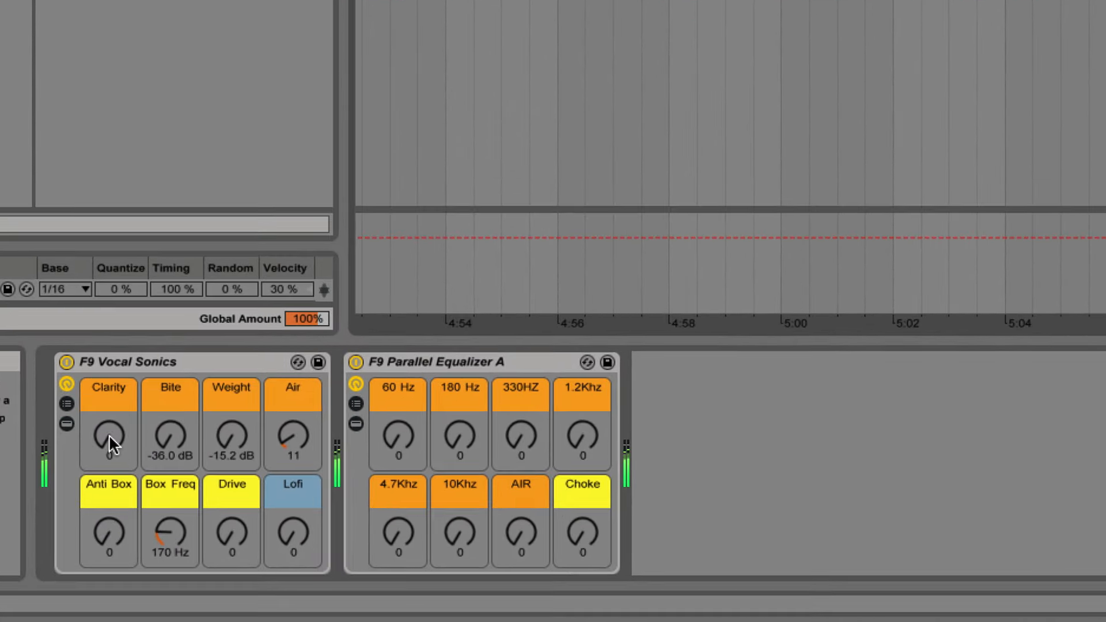
left_click_drag(108, 435, 109, 395)
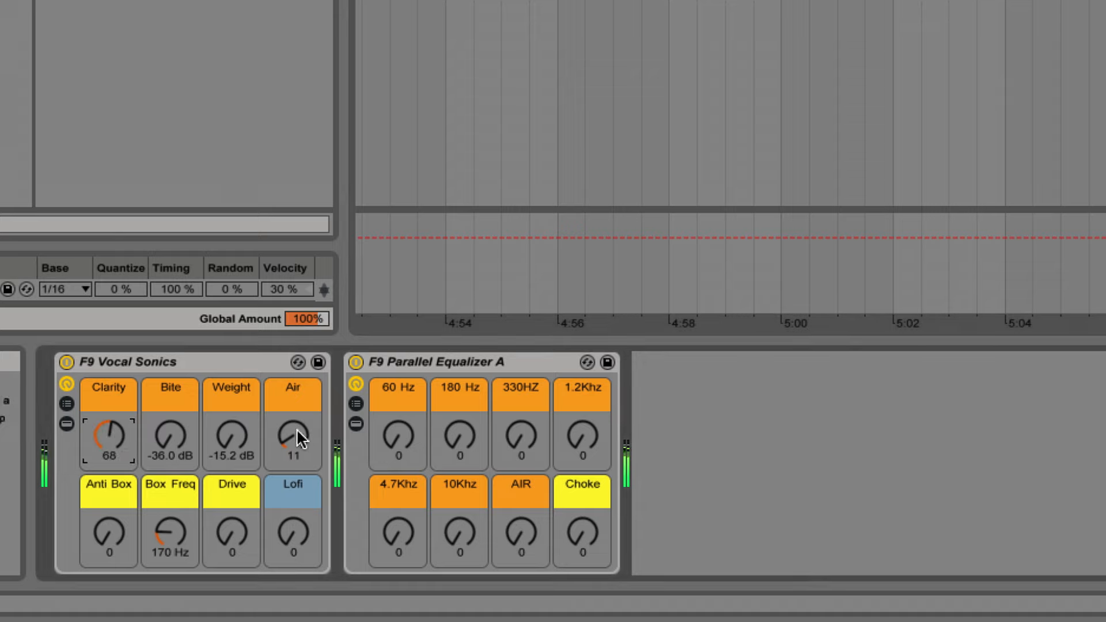
left_click_drag(296, 428, 296, 392)
left_click_drag(179, 442, 180, 410)
left_click_drag(112, 429, 113, 429)
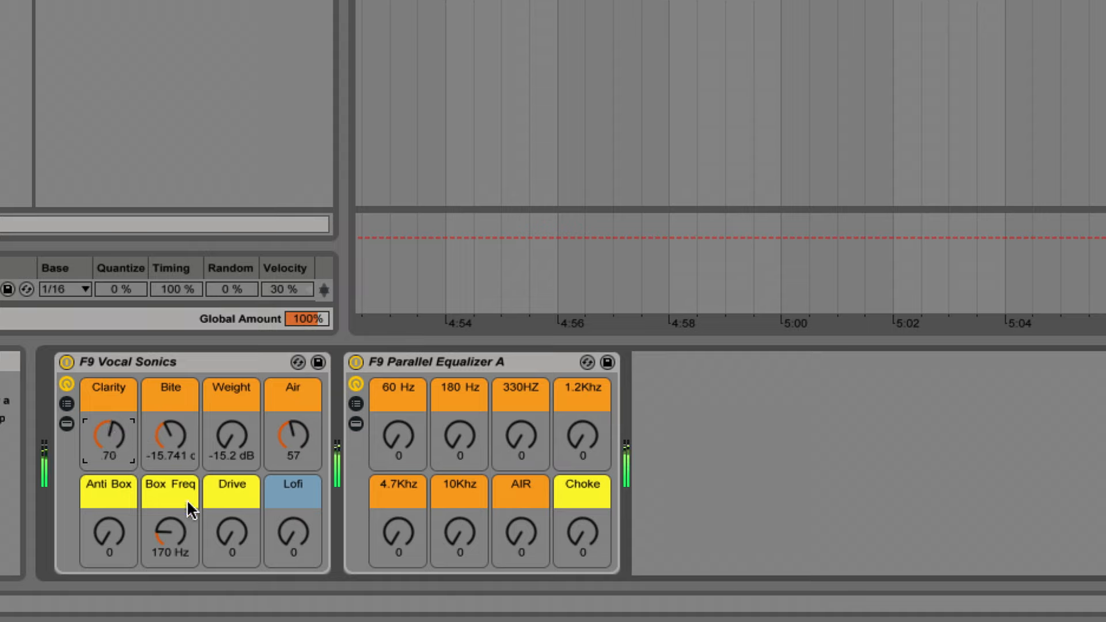
left_click_drag(233, 547, 233, 533)
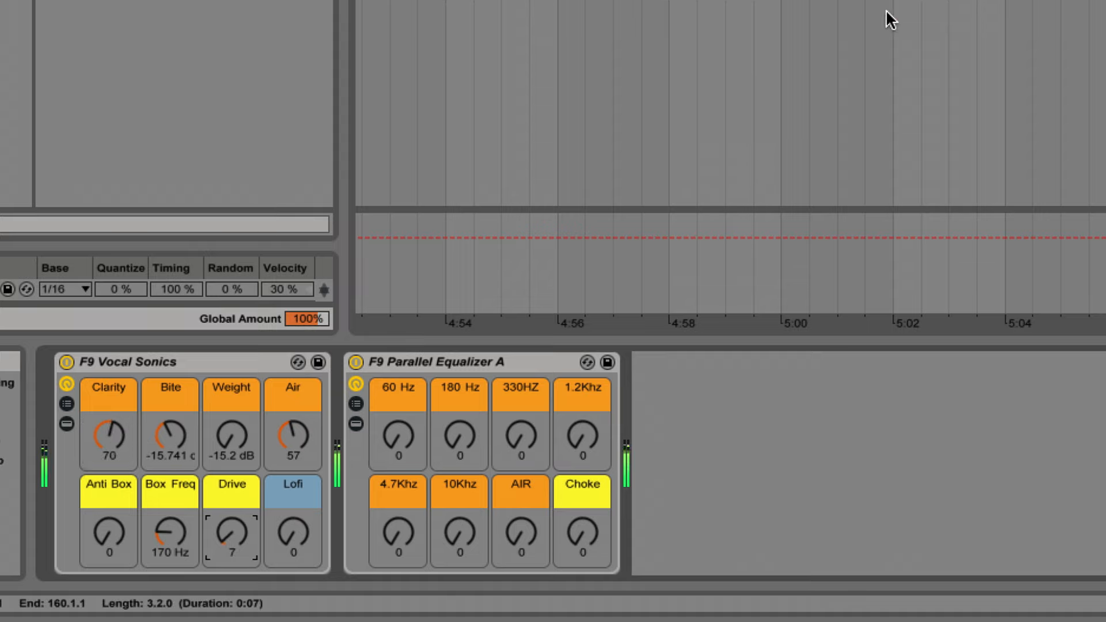
left_click_drag(173, 435, 172, 433)
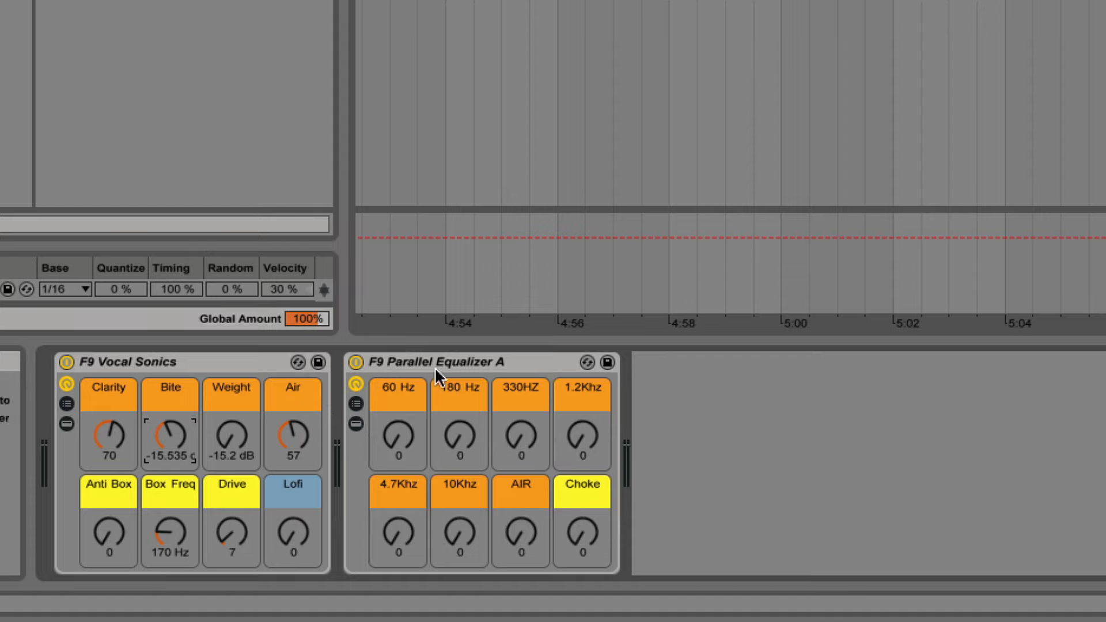
Set the vocal track's Parallel Equalizer A to 60 Hz 67 and 180 Hz 73, and add F9 Tape Compression after it.
left_click_drag(462, 437, 405, 444)
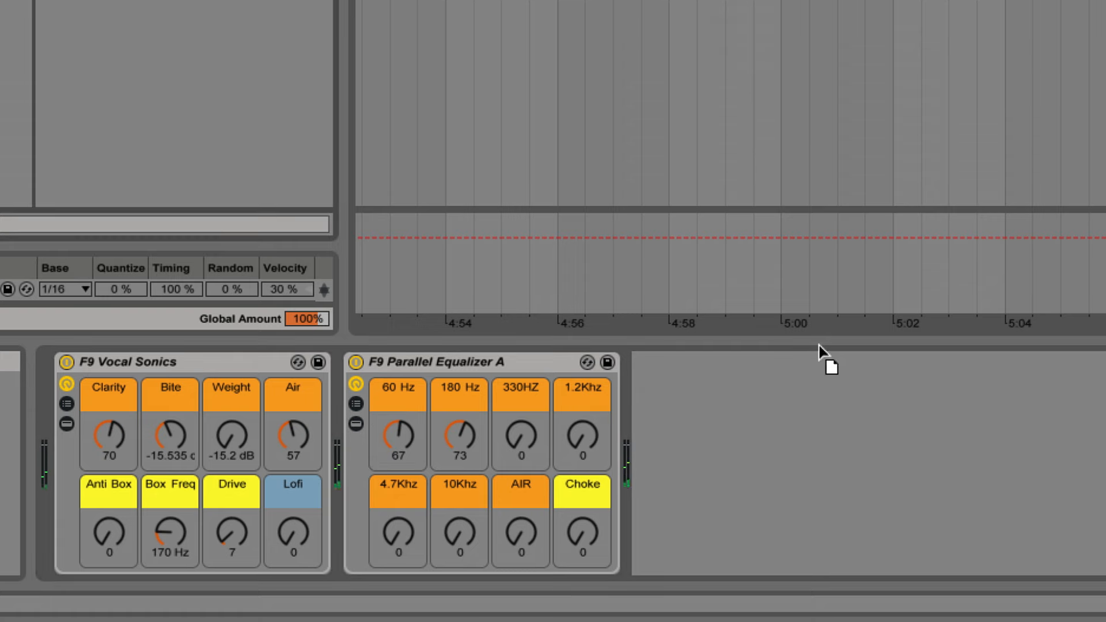
left_click_drag(818, 344, 842, 510)
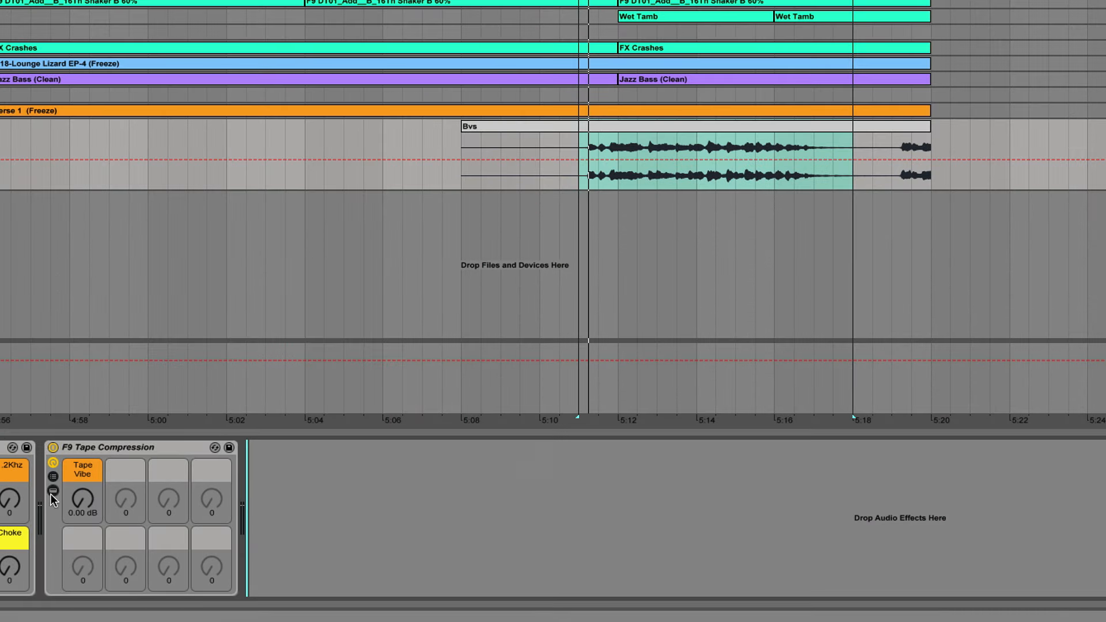
Inspect the chains and devices inside F9 Tape Compression, hide them again, and raise Tape Vibe to 2.02 dB.
left_click(51, 491)
left_click(55, 477)
left_click(54, 477)
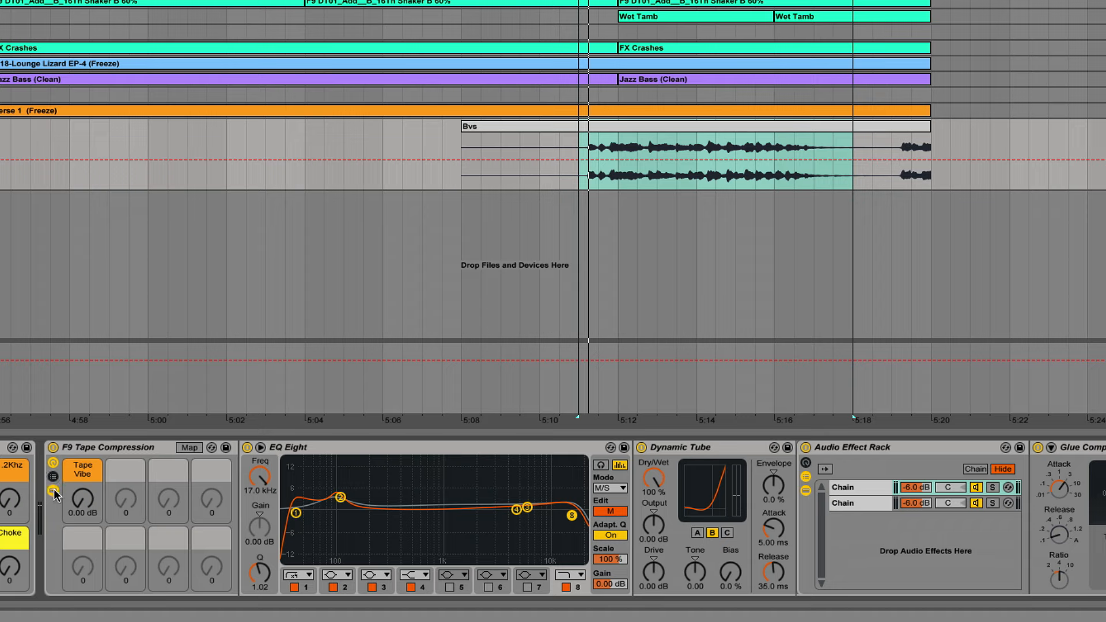
left_click(53, 490)
left_click(101, 464)
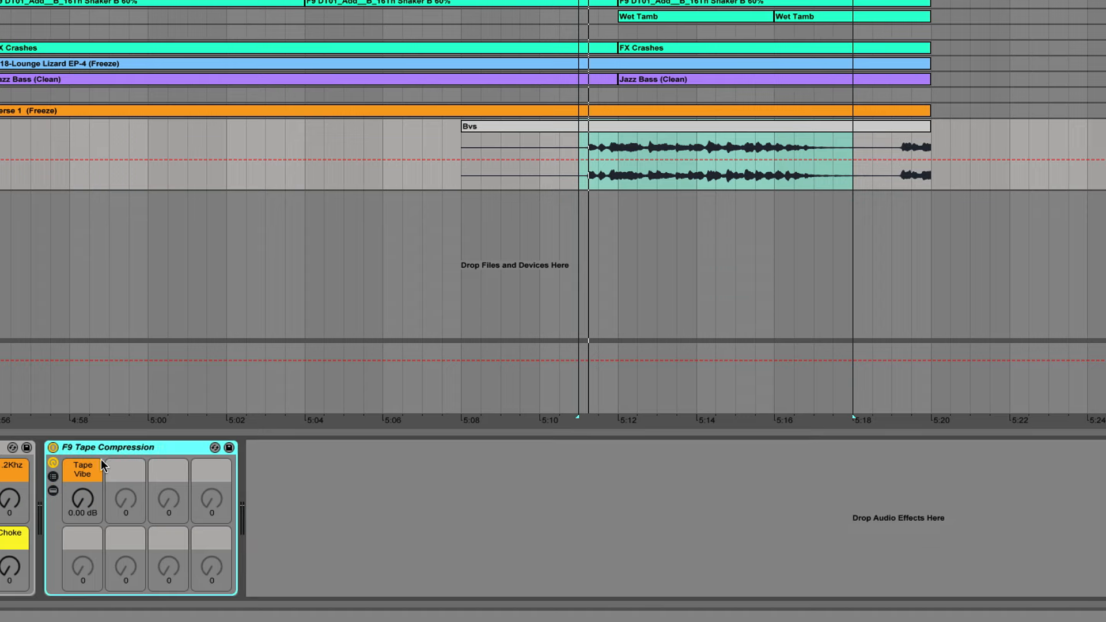
left_click(78, 500)
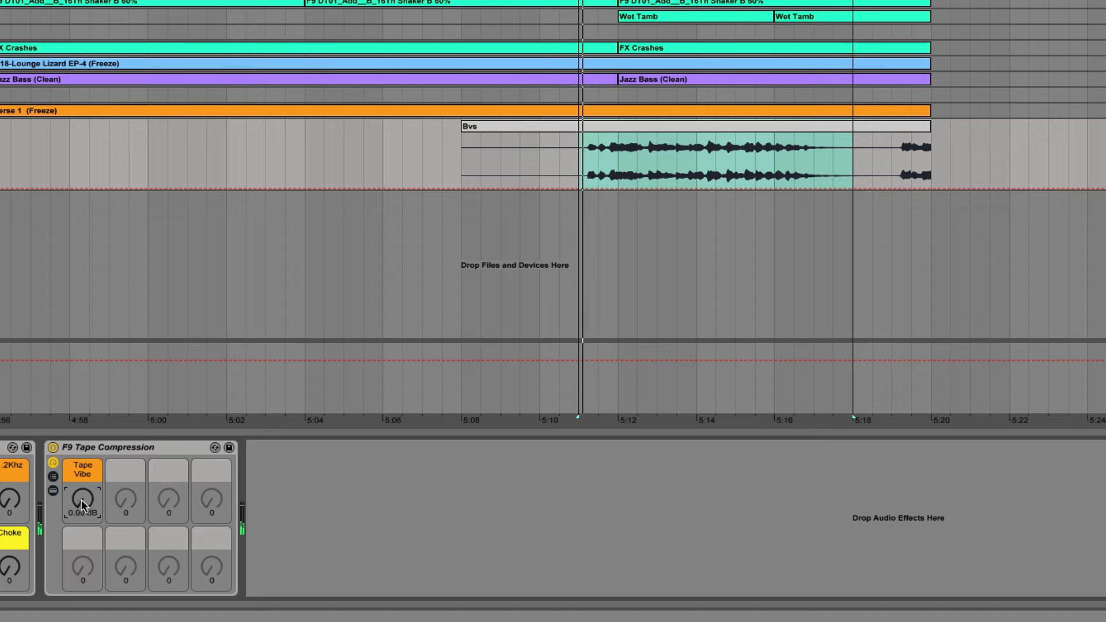
mouse_move(81, 499)
left_mouse_down()
mouse_move(82, 472)
mouse_move(81, 486)
left_mouse_up()
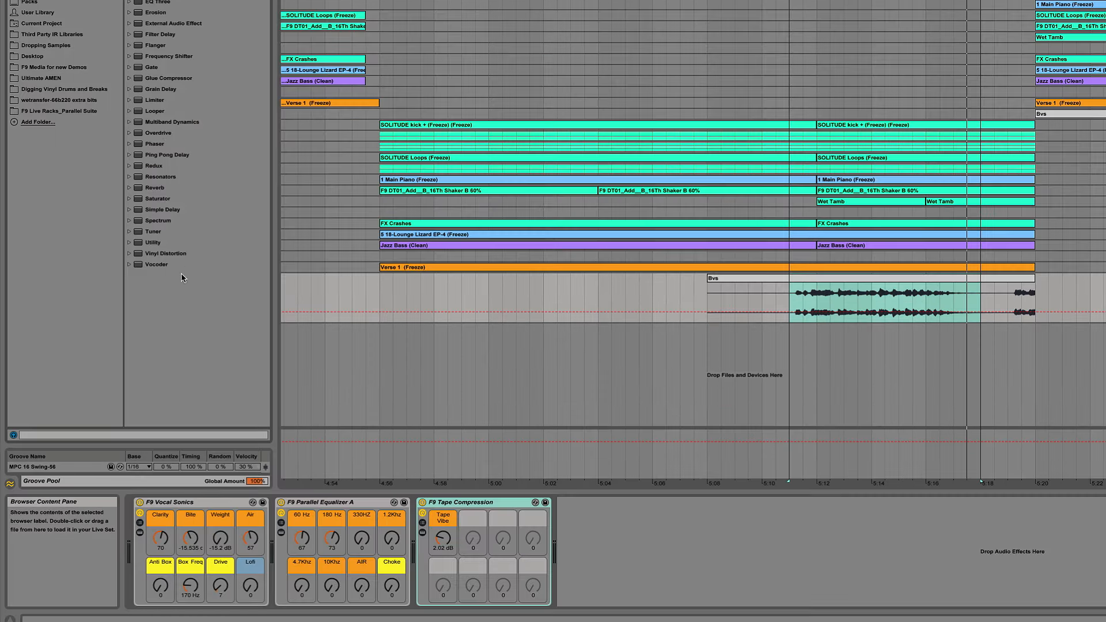
Add a Utility device after F9 Tape Compression and another Utility before F9 Vocal Sonics.
left_click(150, 241)
left_click_drag(172, 265, 584, 532)
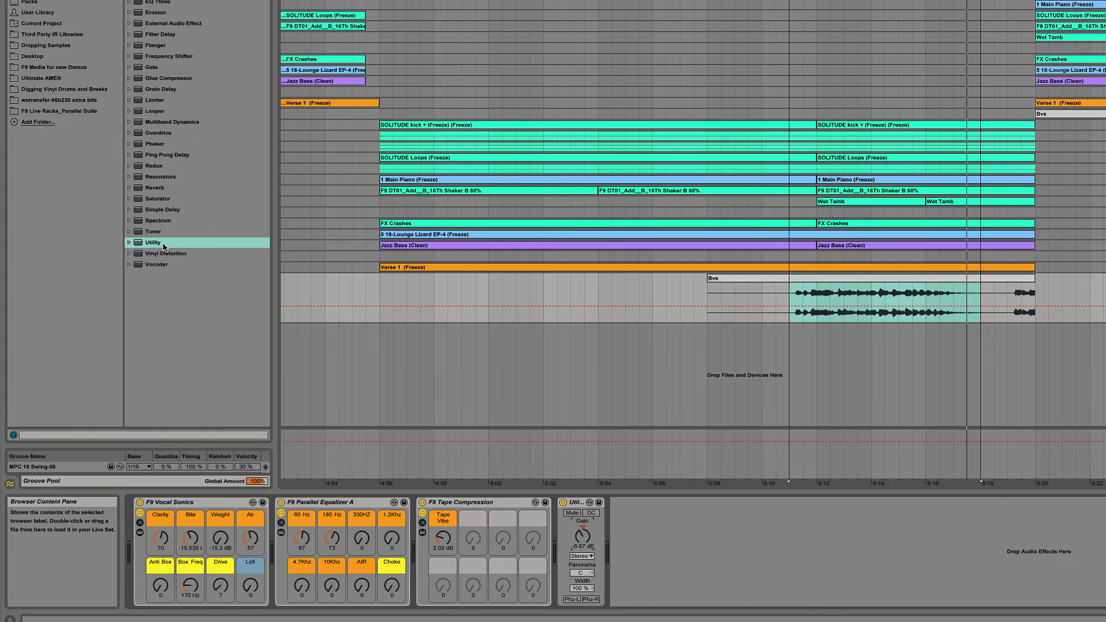
left_click_drag(163, 243, 141, 520)
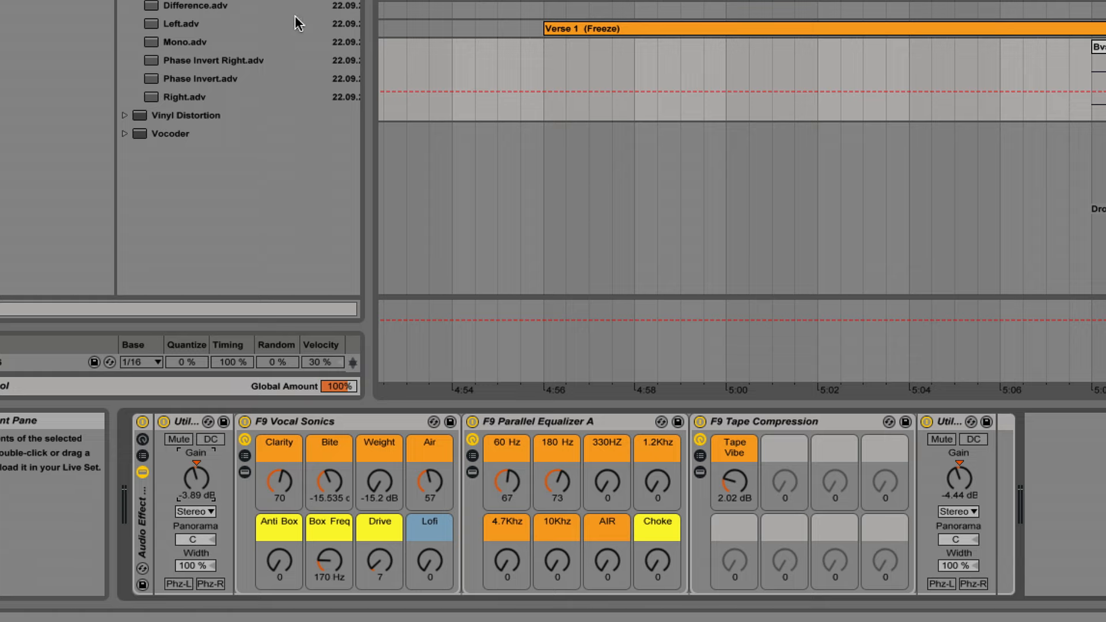
Compare the vocal with the whole grouped Audio Effect Rack bypassed and active, leaving the rack on.
left_click(142, 423)
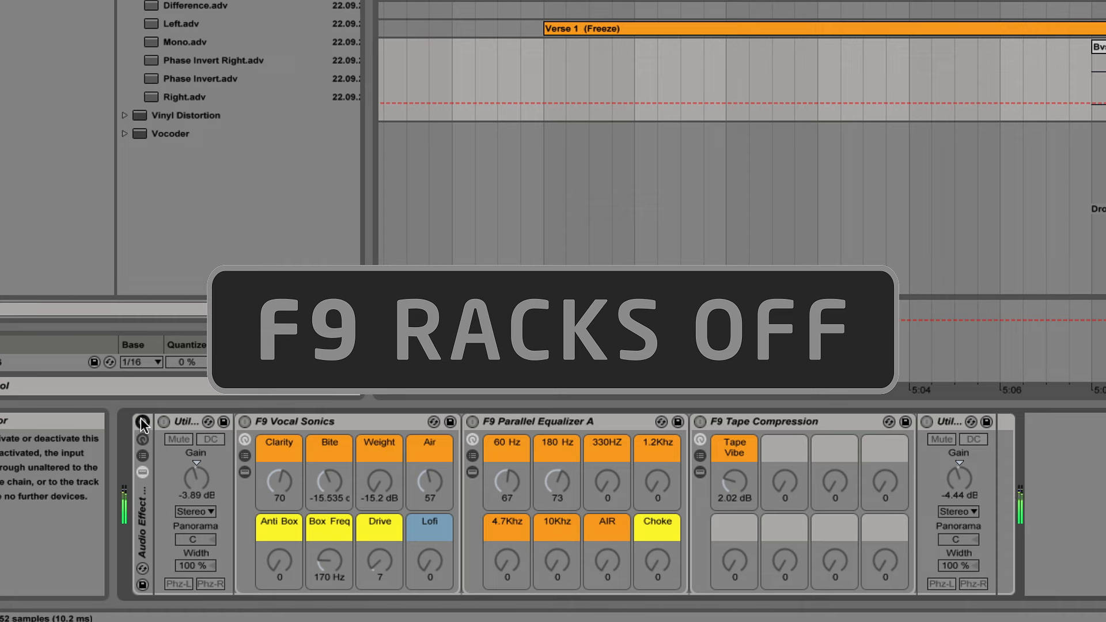
left_click(142, 424)
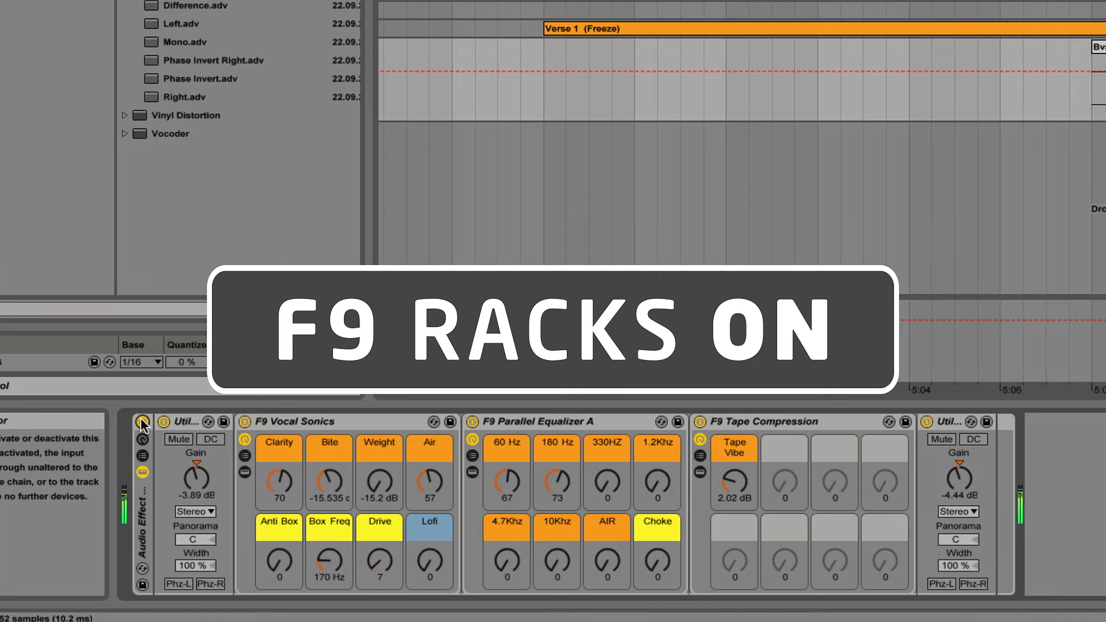
left_click(142, 423)
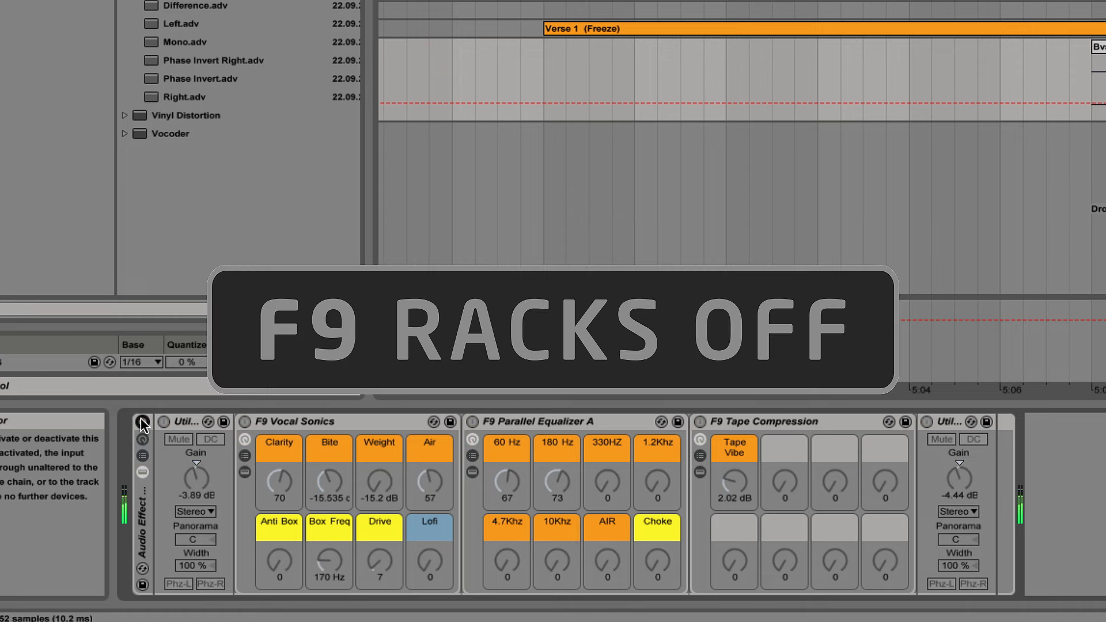
left_click(142, 424)
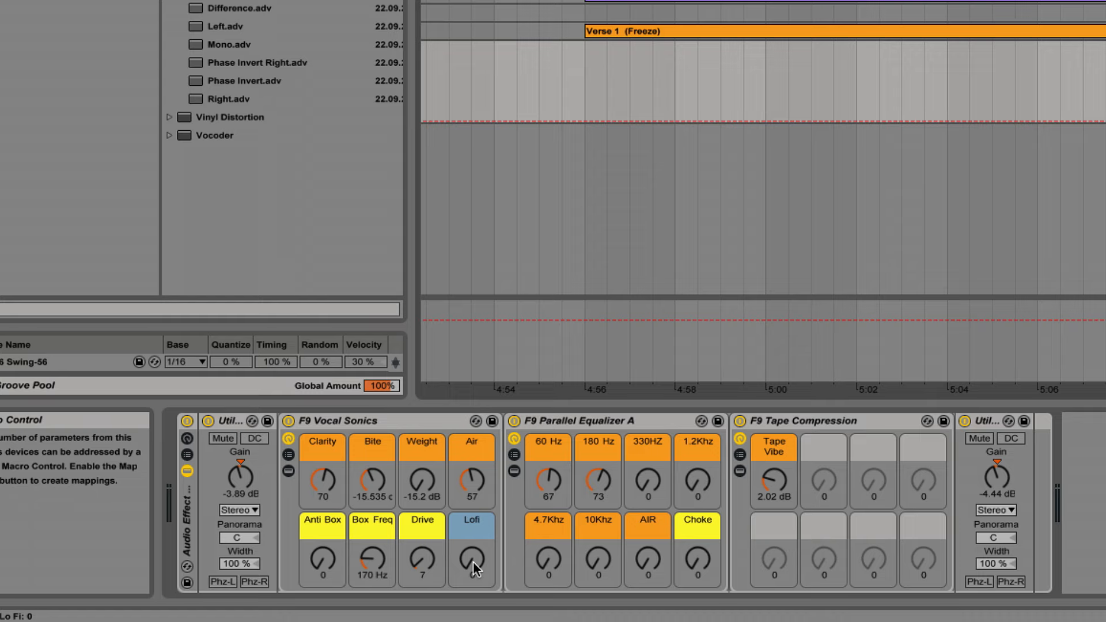
Set the Lofi control of F9 Vocal Sonics to 127.
left_click_drag(471, 561, 472, 487)
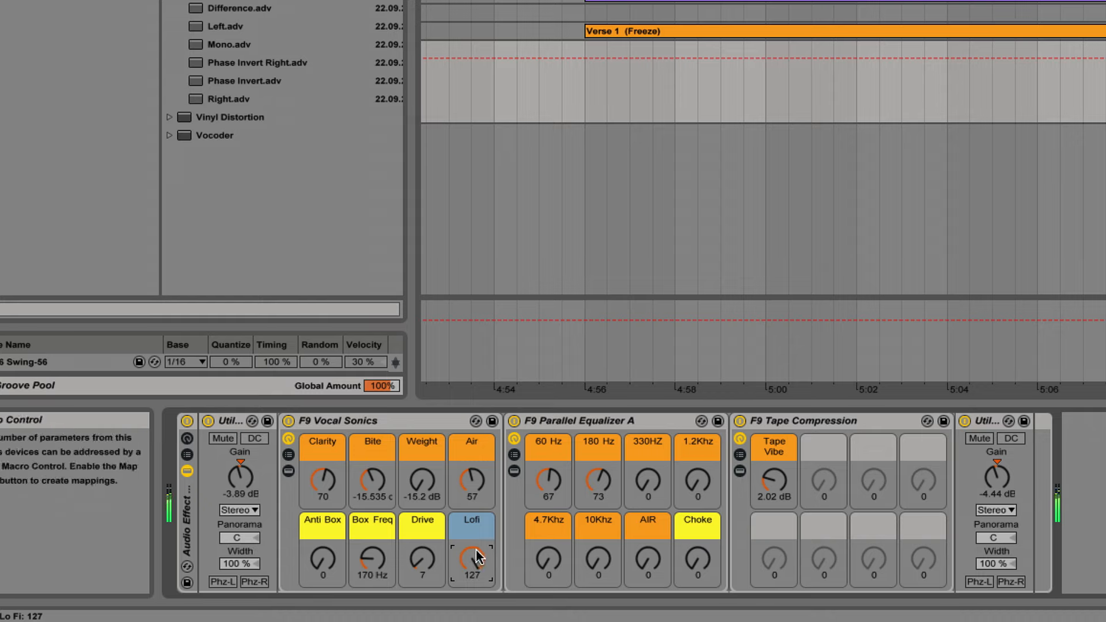
Turn the Lofi control of F9 Vocal Sonics back down.
left_click_drag(476, 556, 475, 618)
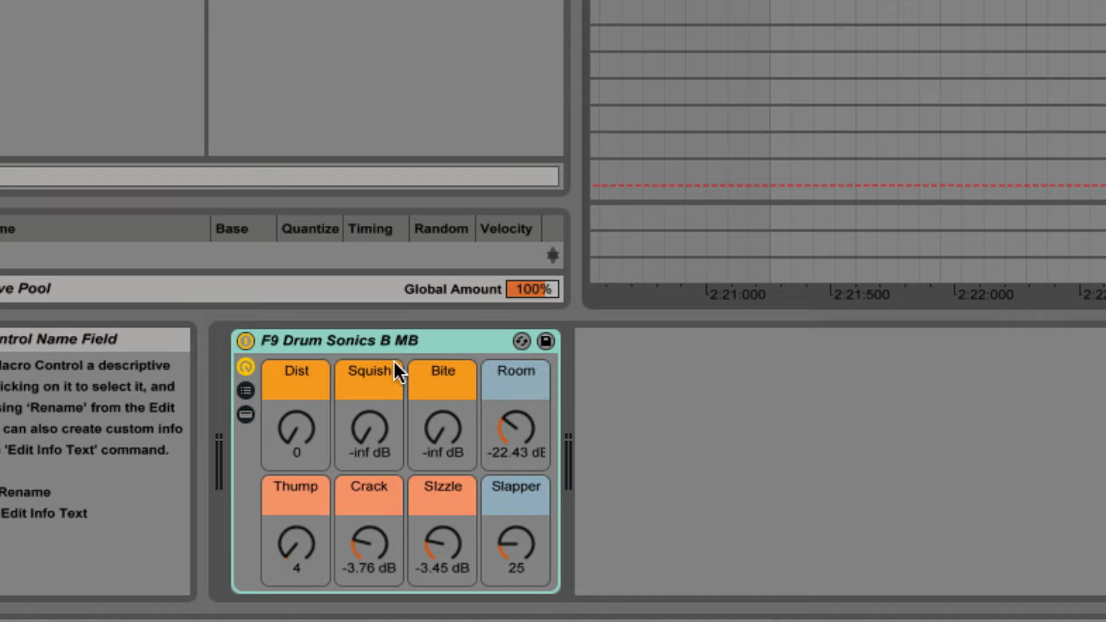
In F9 Drum Sonics B MB, set Dist to 107, Squish to -9.117 dB and Bite to -5.968 dB.
left_click(443, 345)
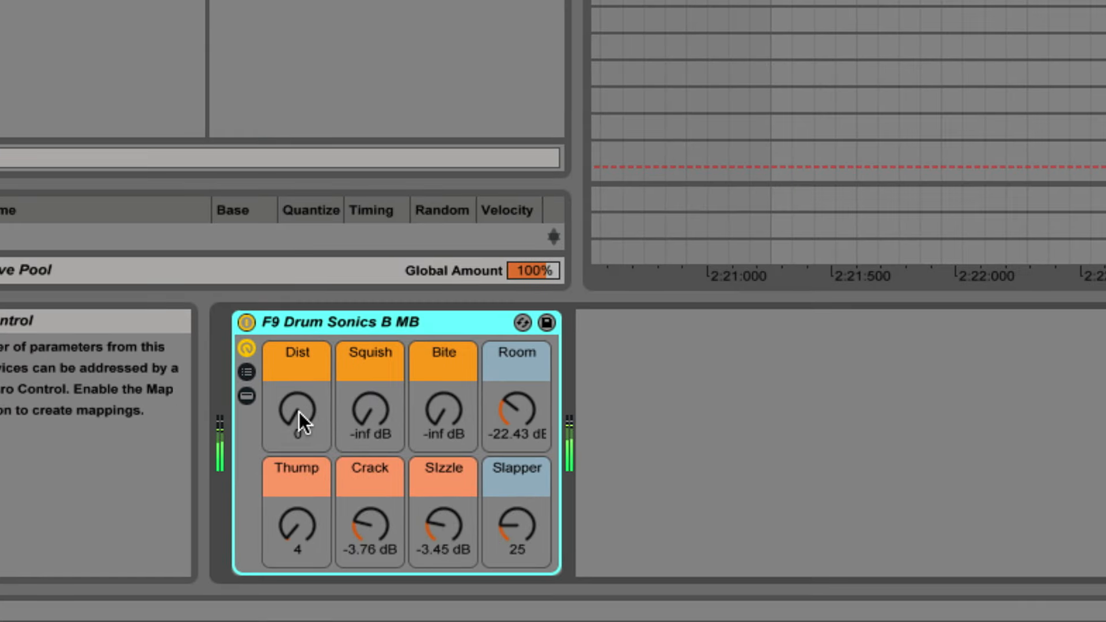
left_click_drag(298, 412, 370, 363)
left_click_drag(443, 410, 443, 361)
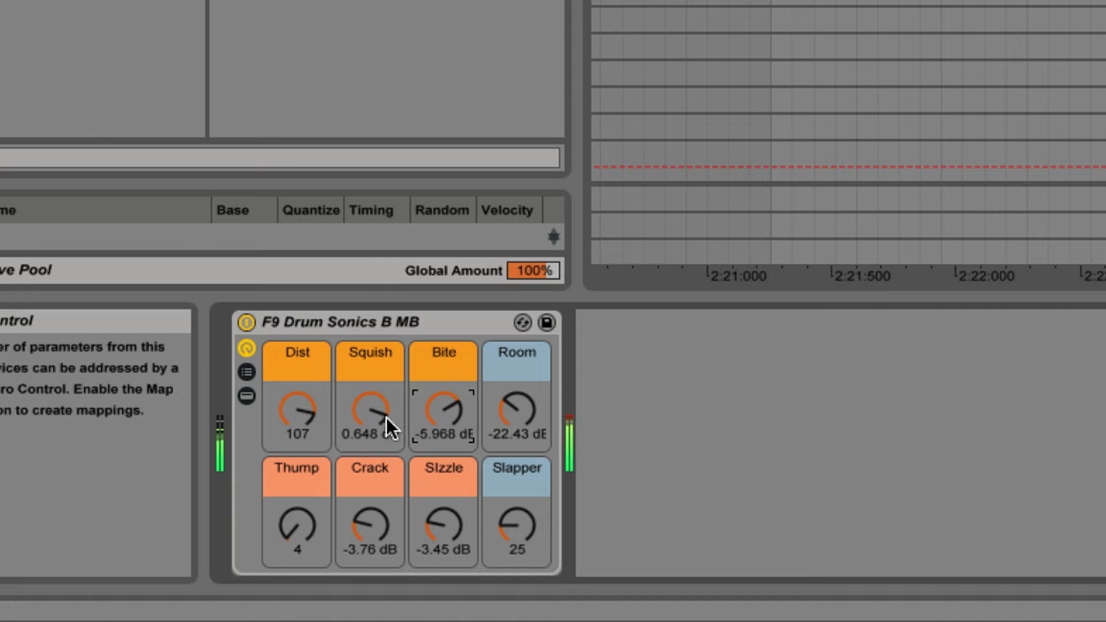
left_click_drag(376, 417, 376, 435)
Set Thump to 61, Crack to -7.23 dB and Sizzle to -28.6 dB in F9 Drum Sonics B MB.
left_click_drag(297, 549, 297, 517)
left_click_drag(370, 549, 434, 494)
left_click_drag(349, 528, 349, 507)
left_click_drag(443, 519, 443, 539)
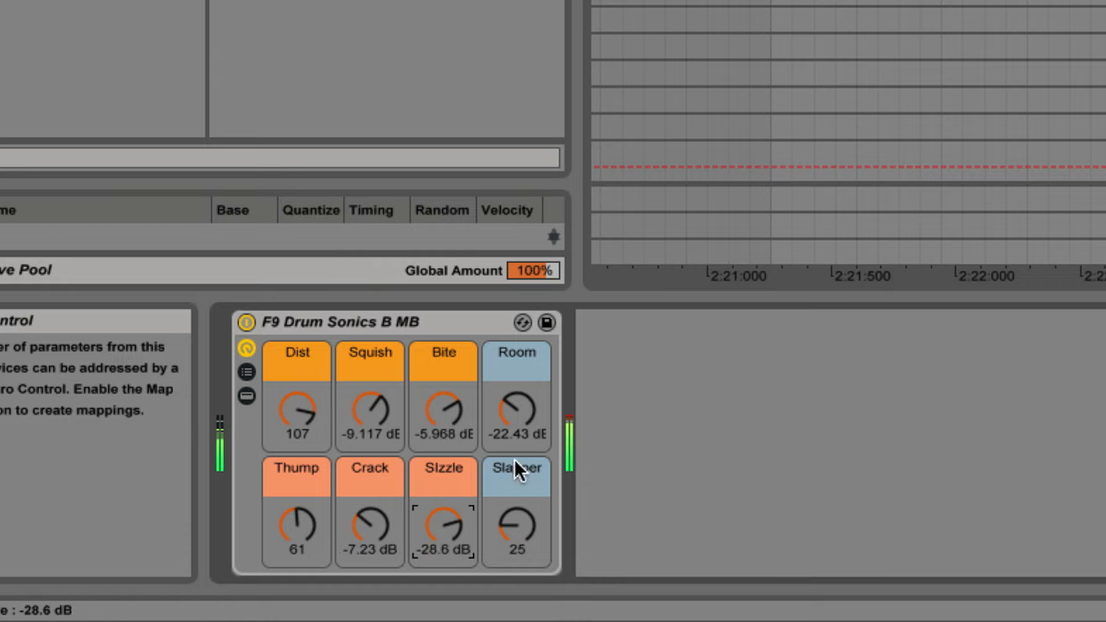
On the track with EQ Eight, compare playback with F9 Drum Sonics B MB bypassed and active, leaving the rack on.
left_click(1101, 161)
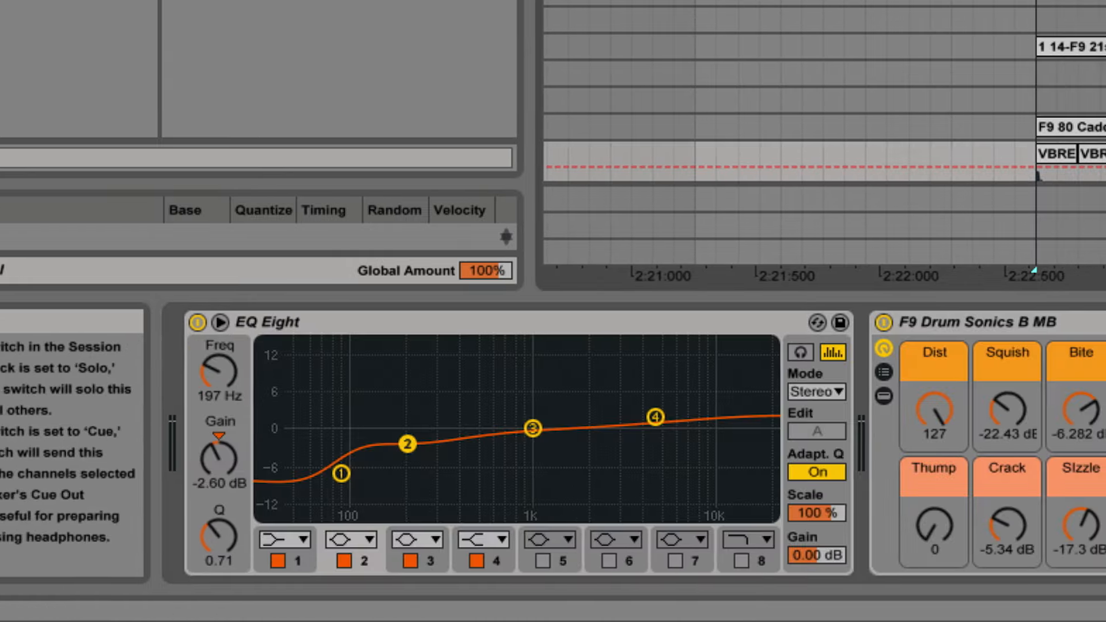
scroll(824, 92, "down", 5)
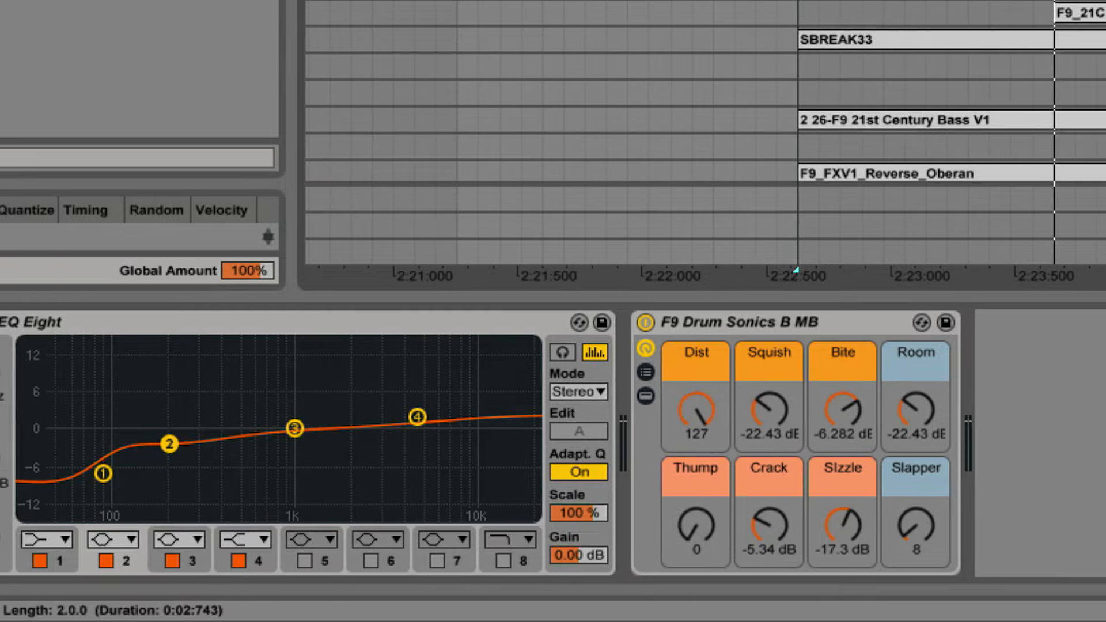
left_click(645, 321)
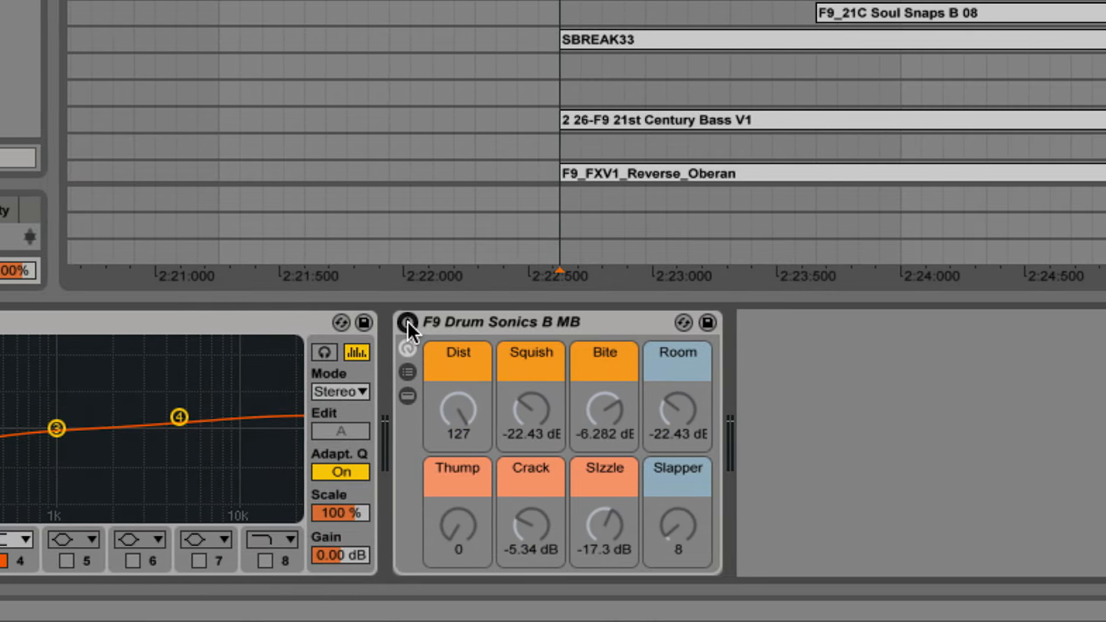
key("space")
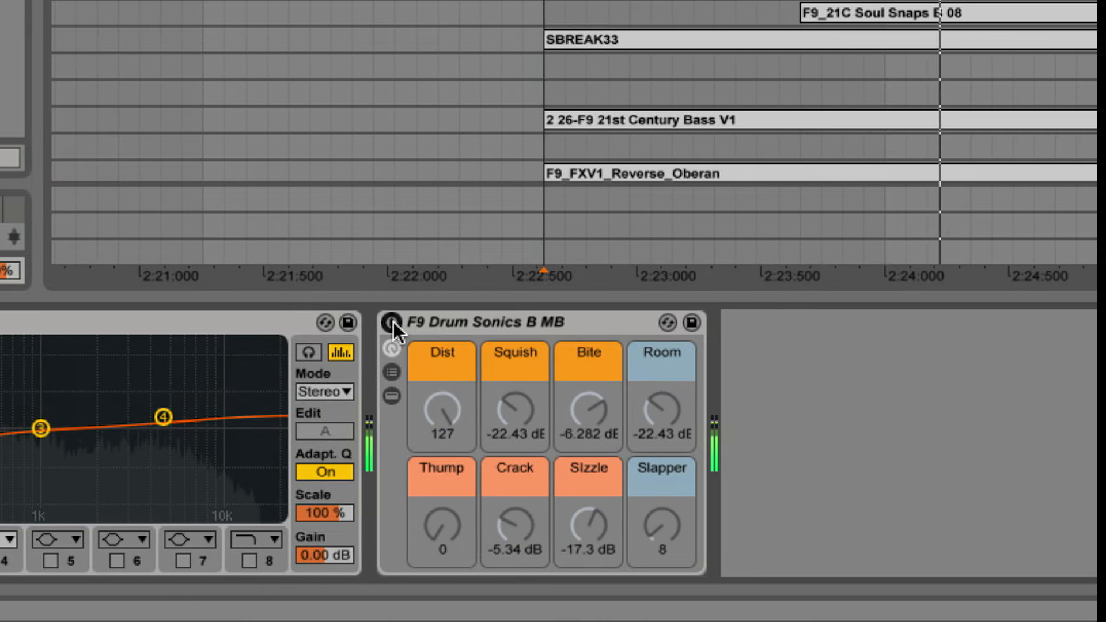
left_click(392, 321)
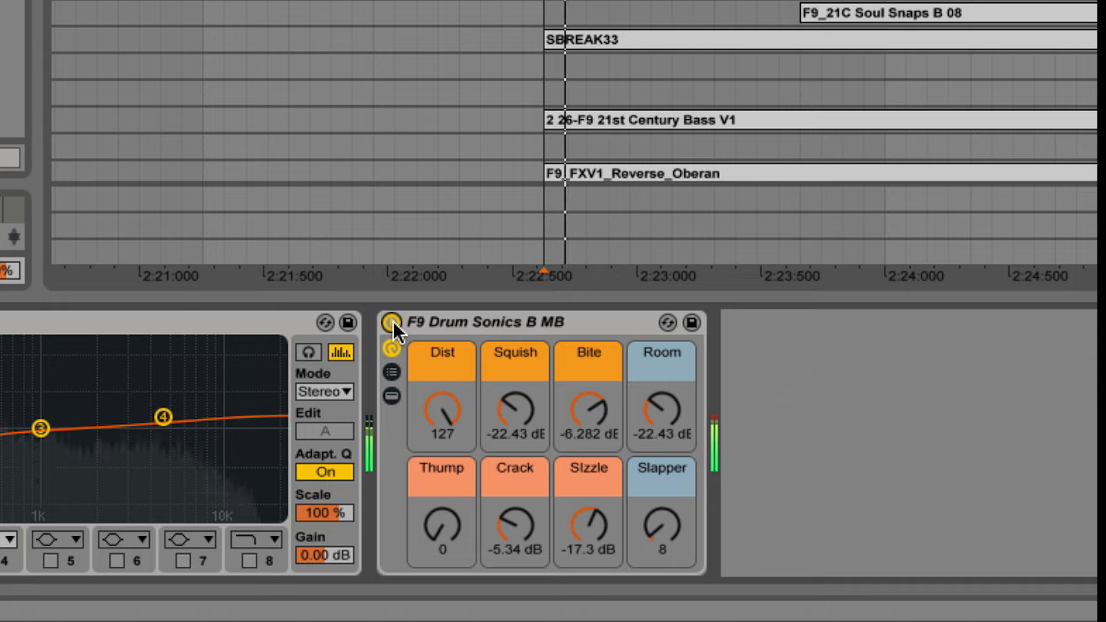
Raise Squish to -13.84 dB and set Crack to -11.3 dB in the F9 Drum Sonics B MB rack after EQ Eight.
left_click_drag(524, 426, 524, 403)
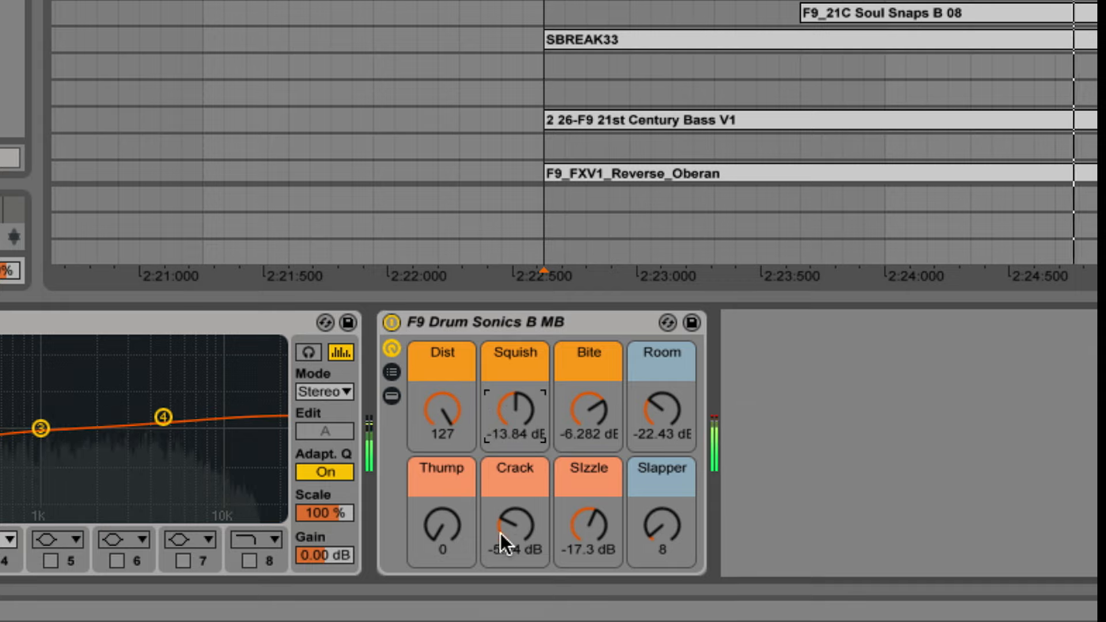
left_click_drag(502, 533, 502, 553)
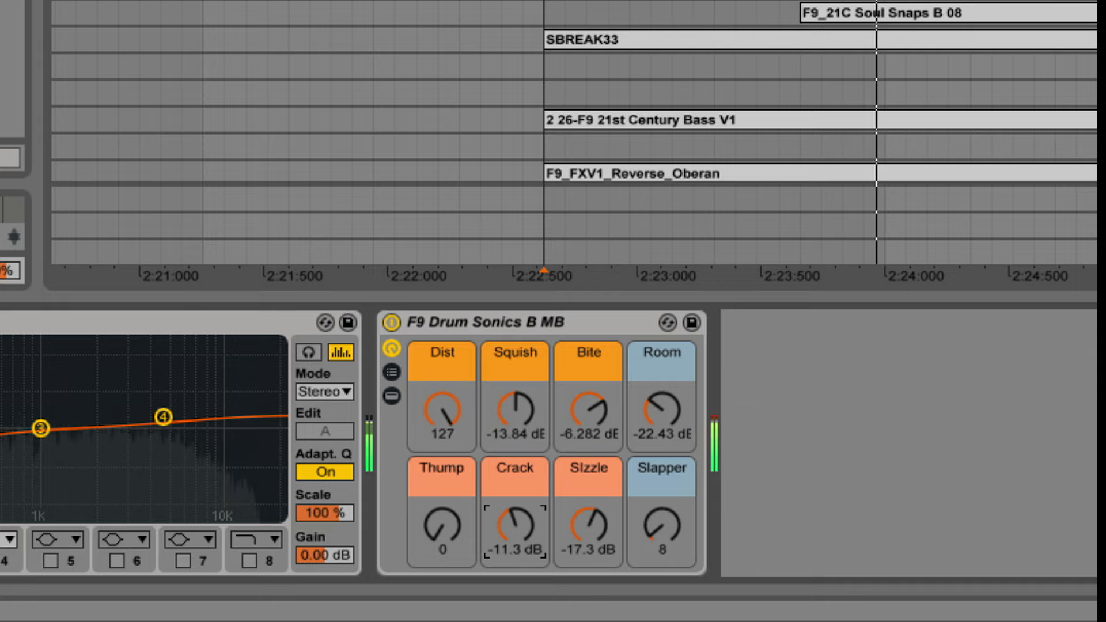